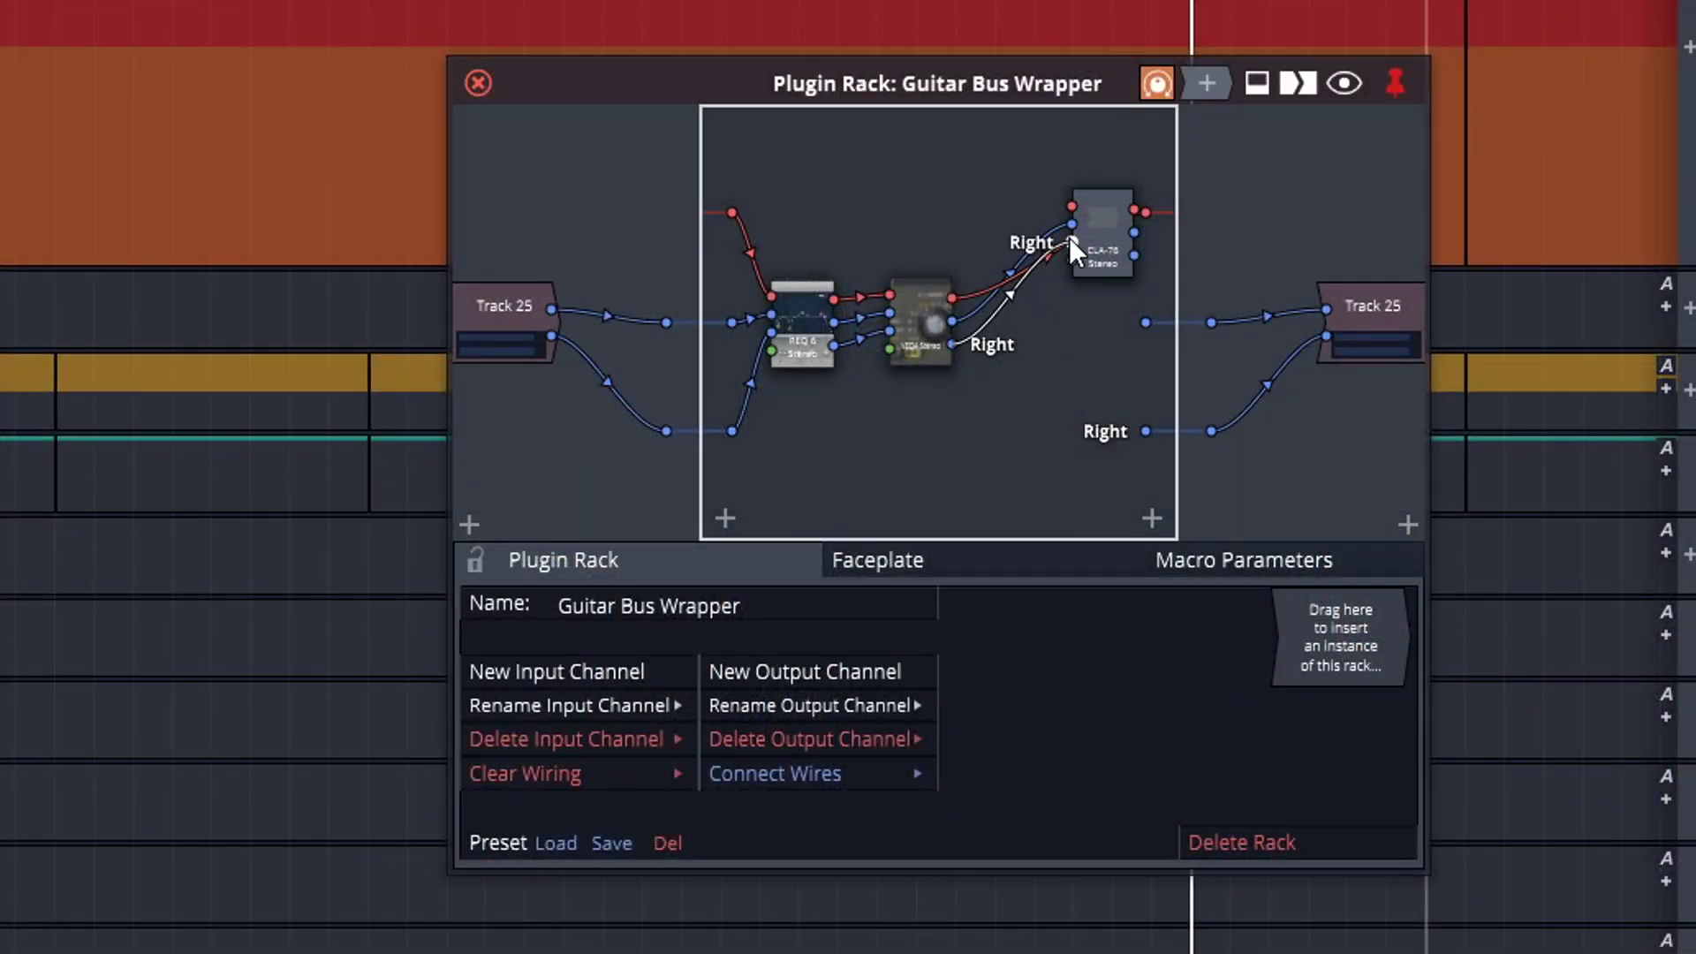
Move the CLA-76 node below VEQ4 in the rack, then expand the Guitar Bus folder.
left_click_drag(1101, 225, 1050, 326)
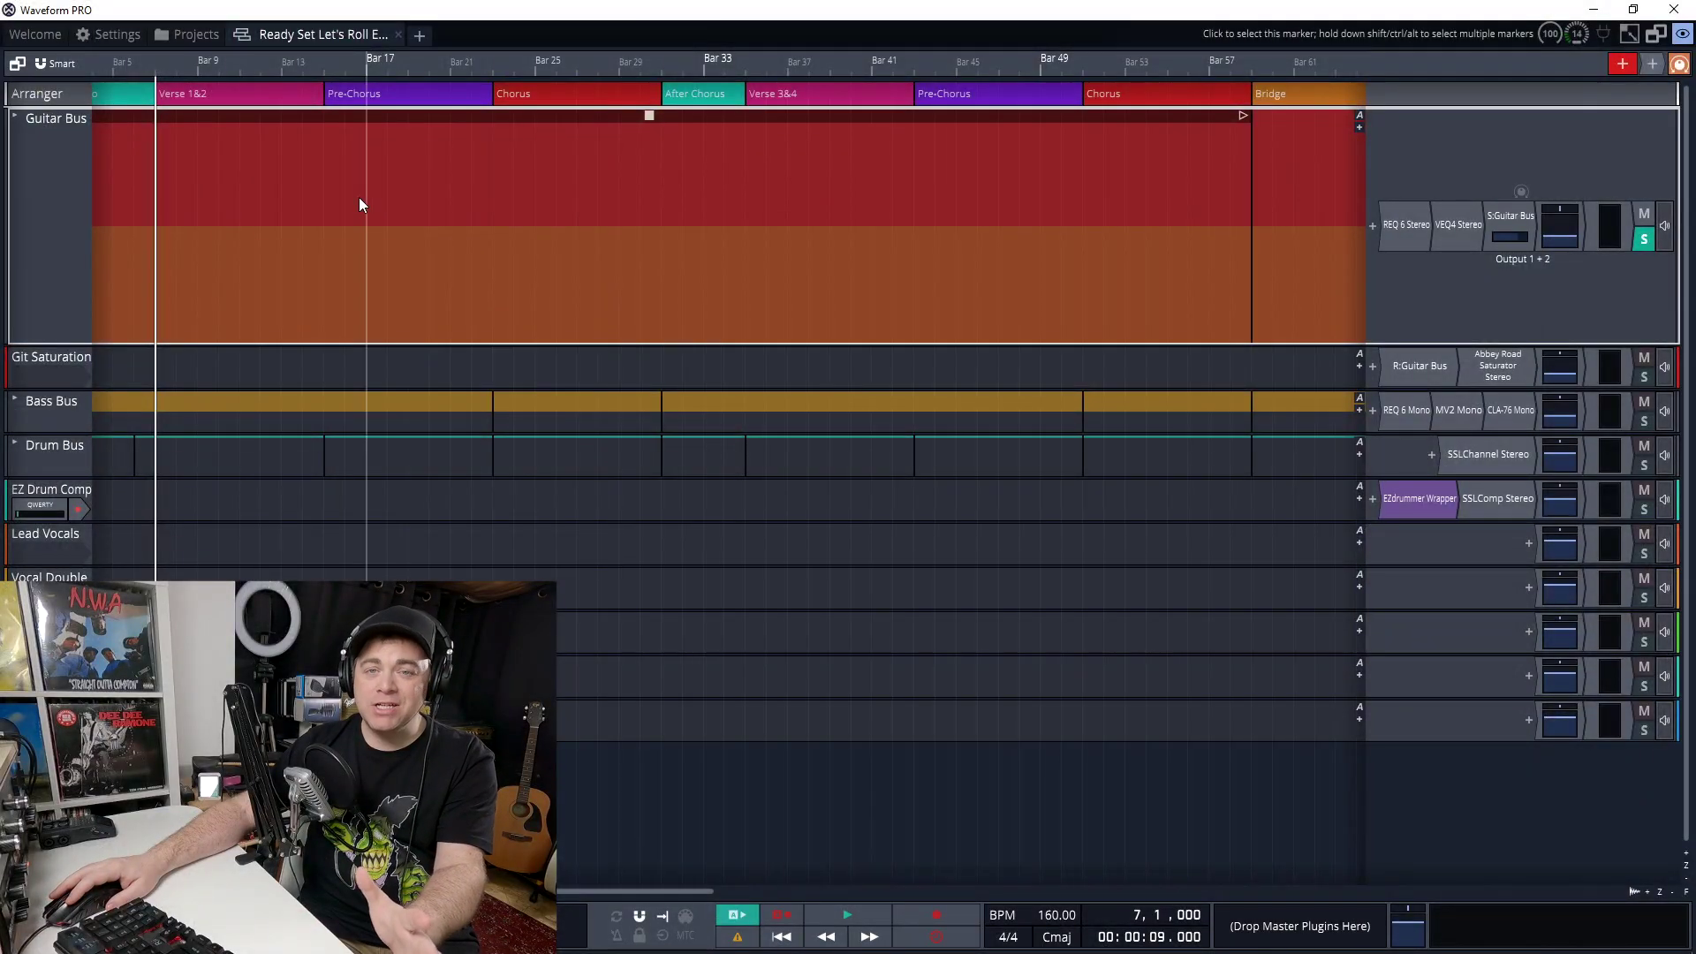
left_click(16, 117)
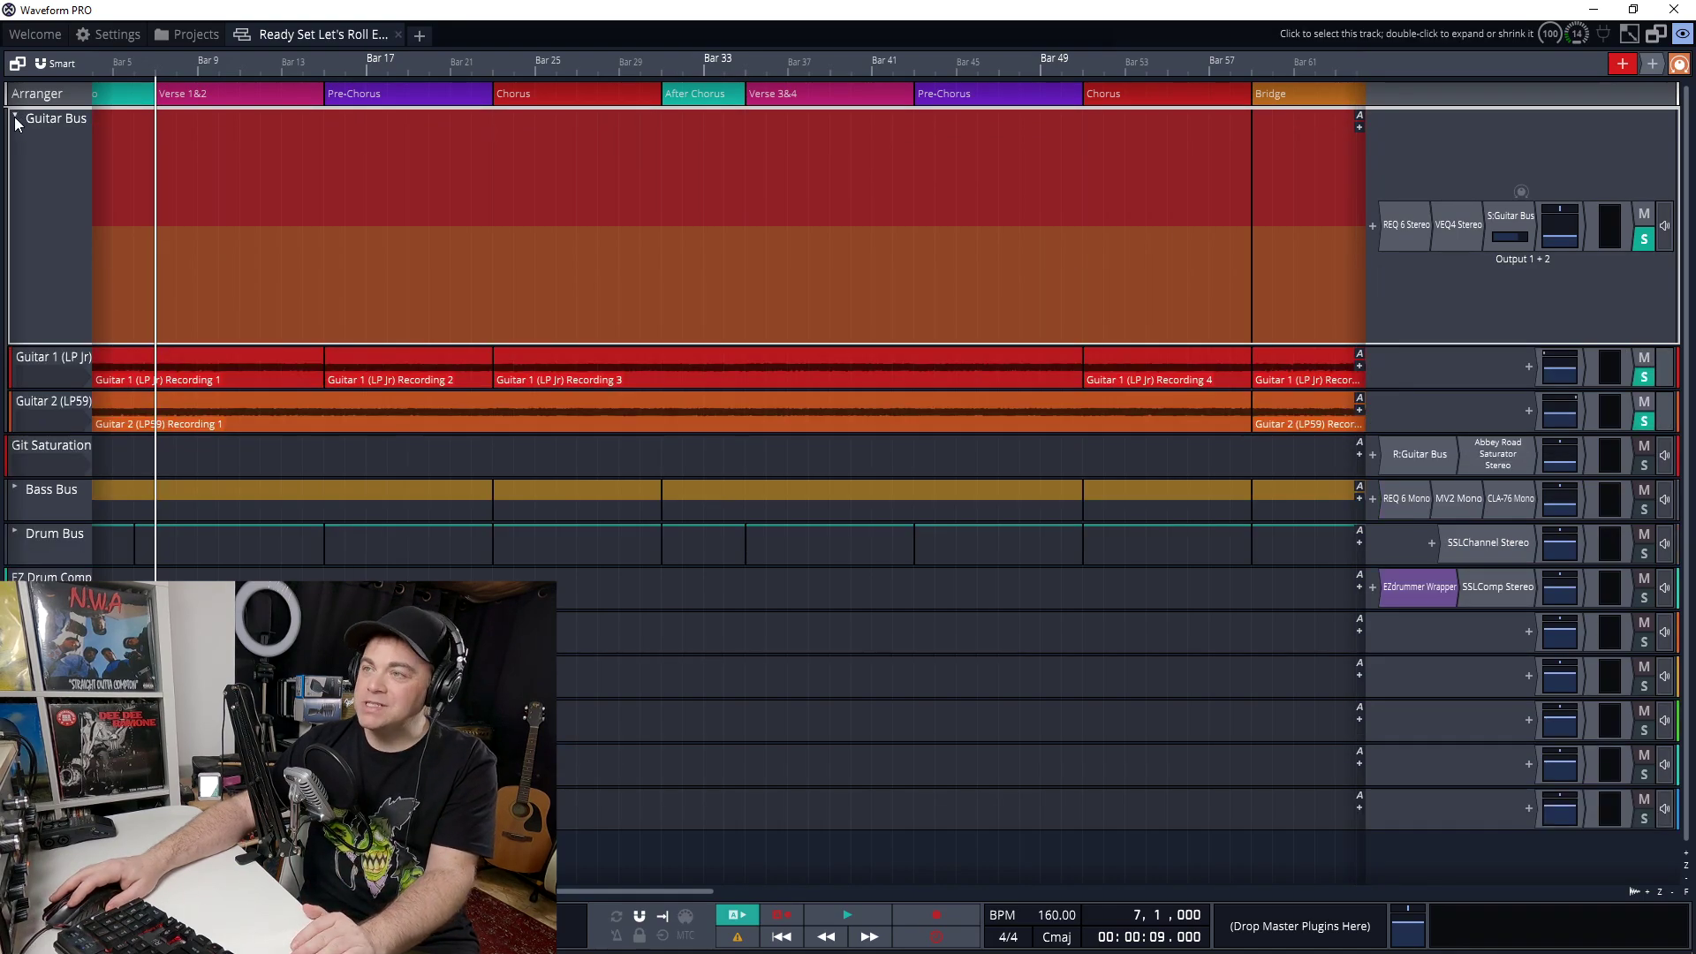
left_click(15, 117)
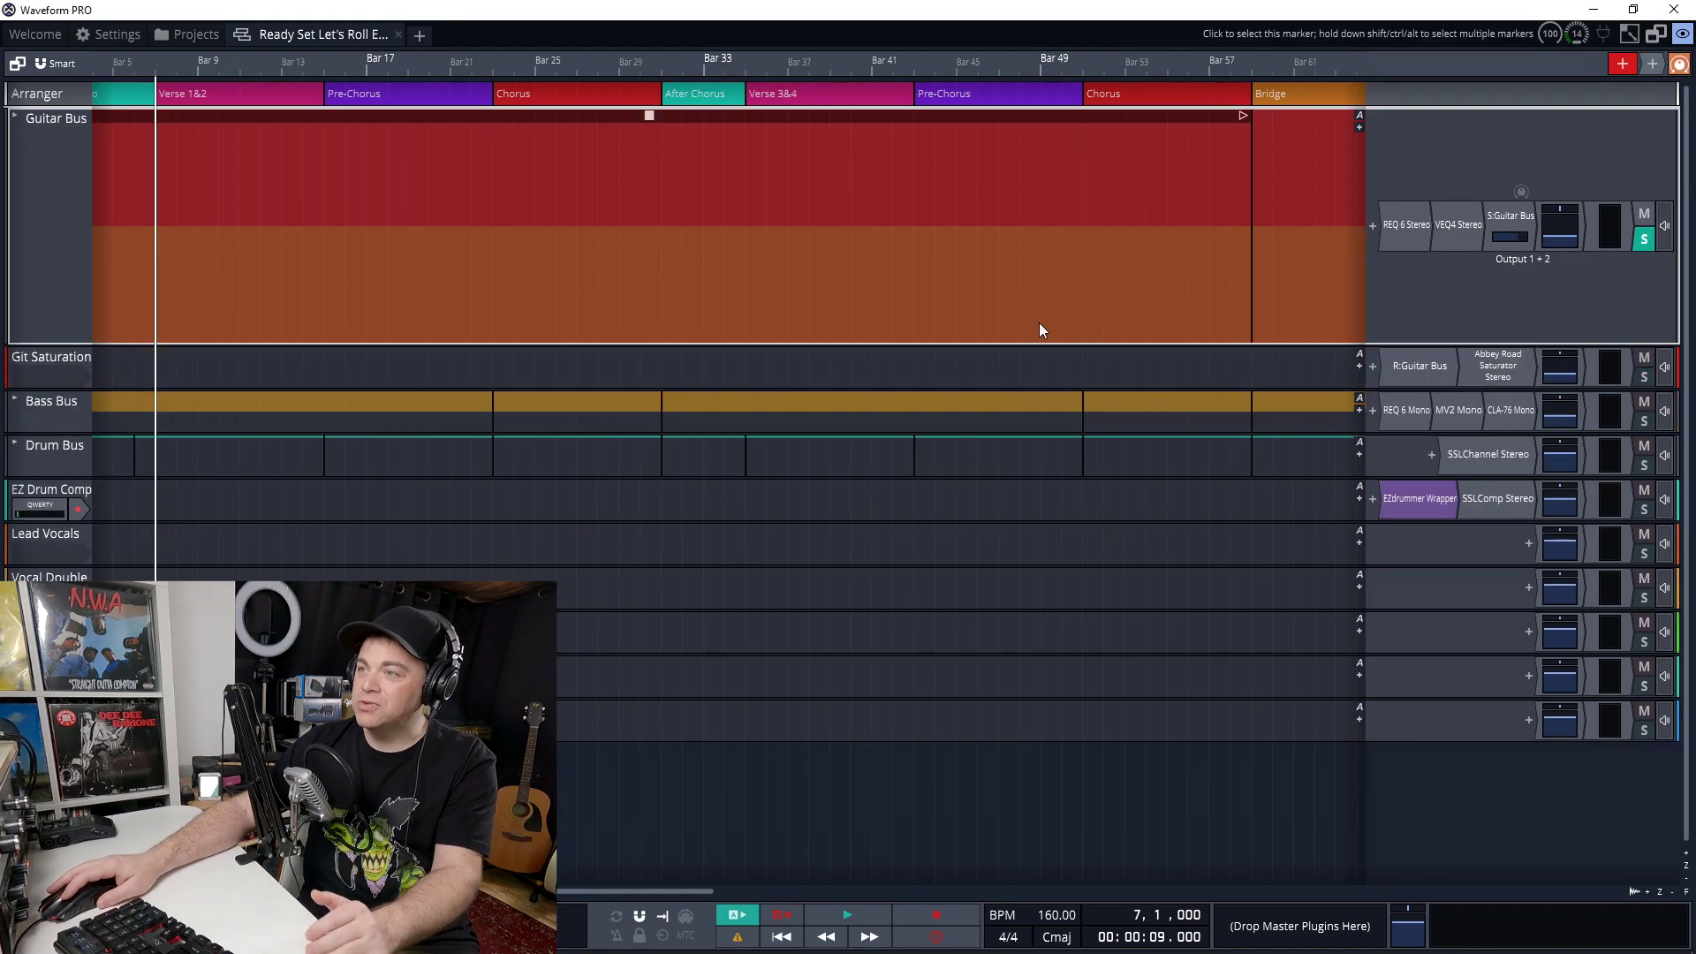
double_click(1404, 235)
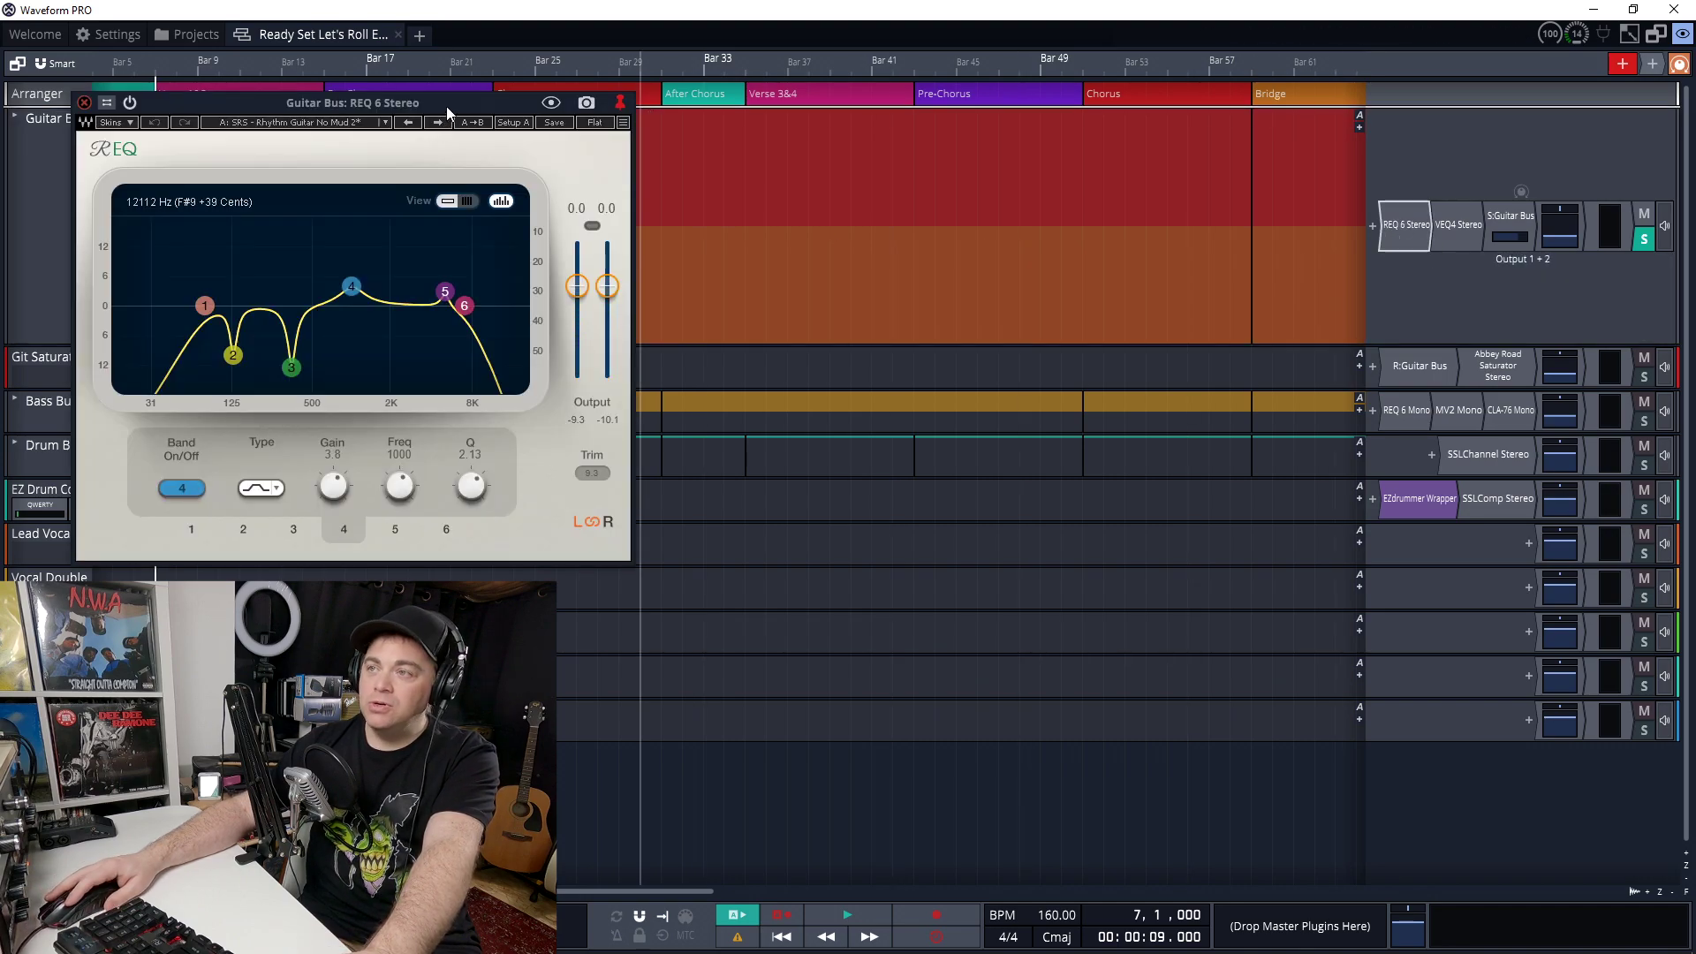
left_click_drag(448, 111, 443, 199)
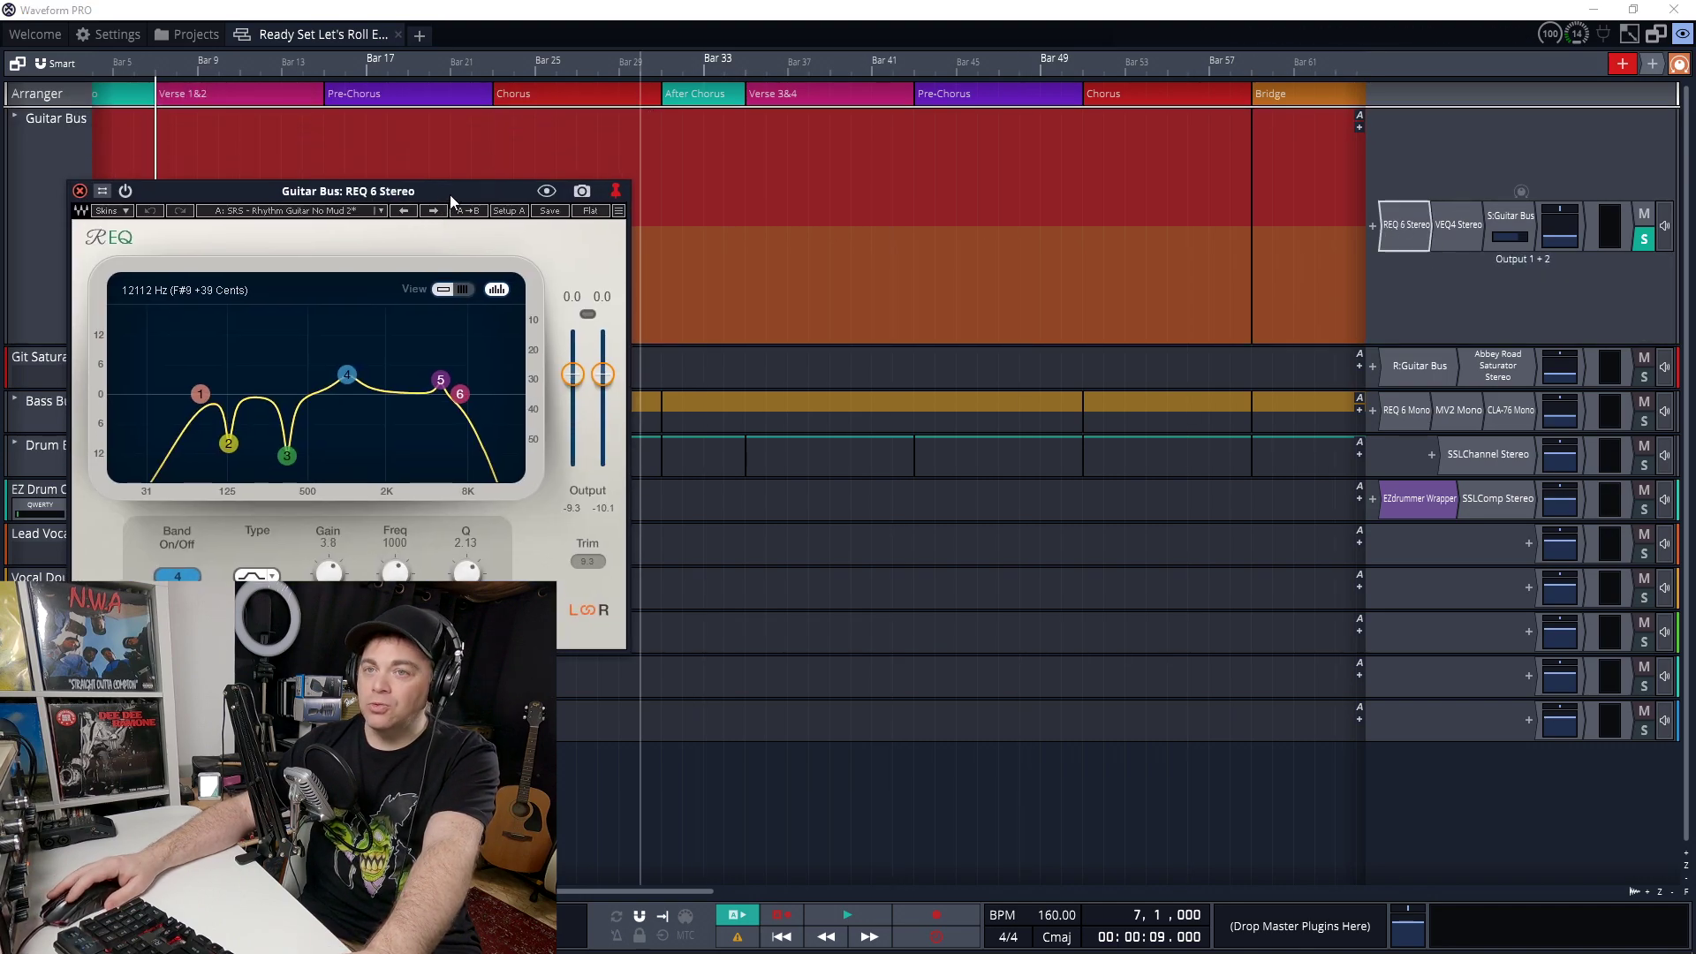
double_click(1459, 231)
left_click_drag(543, 108, 1129, 378)
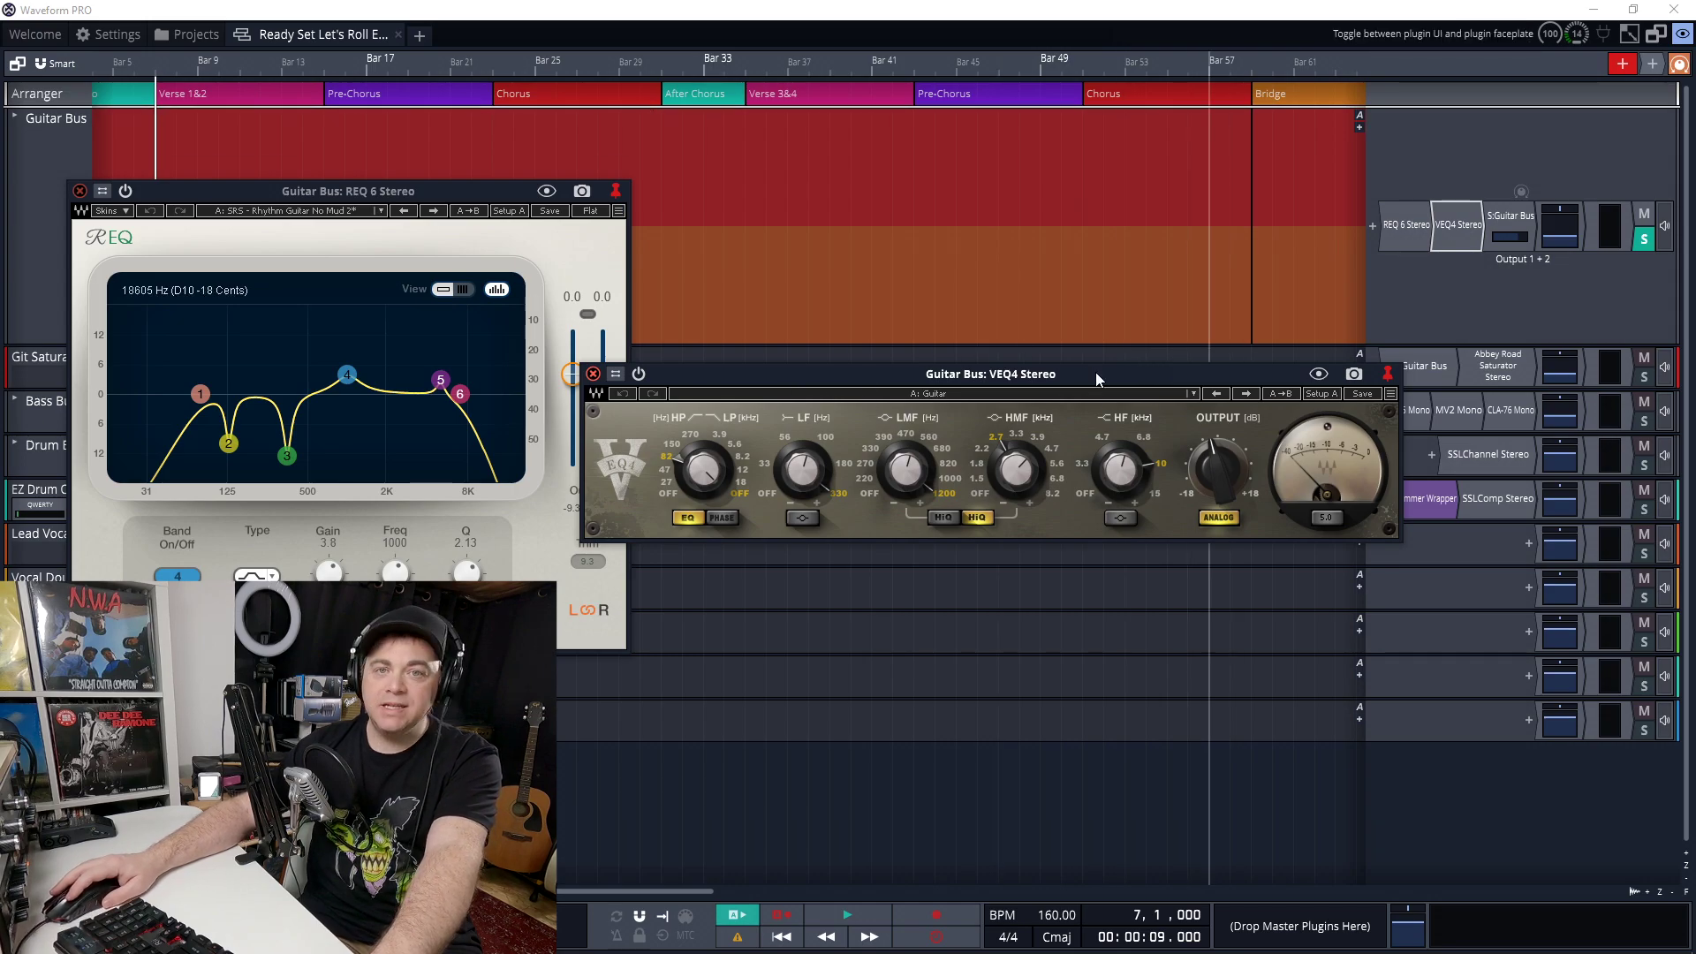
left_click(1490, 303)
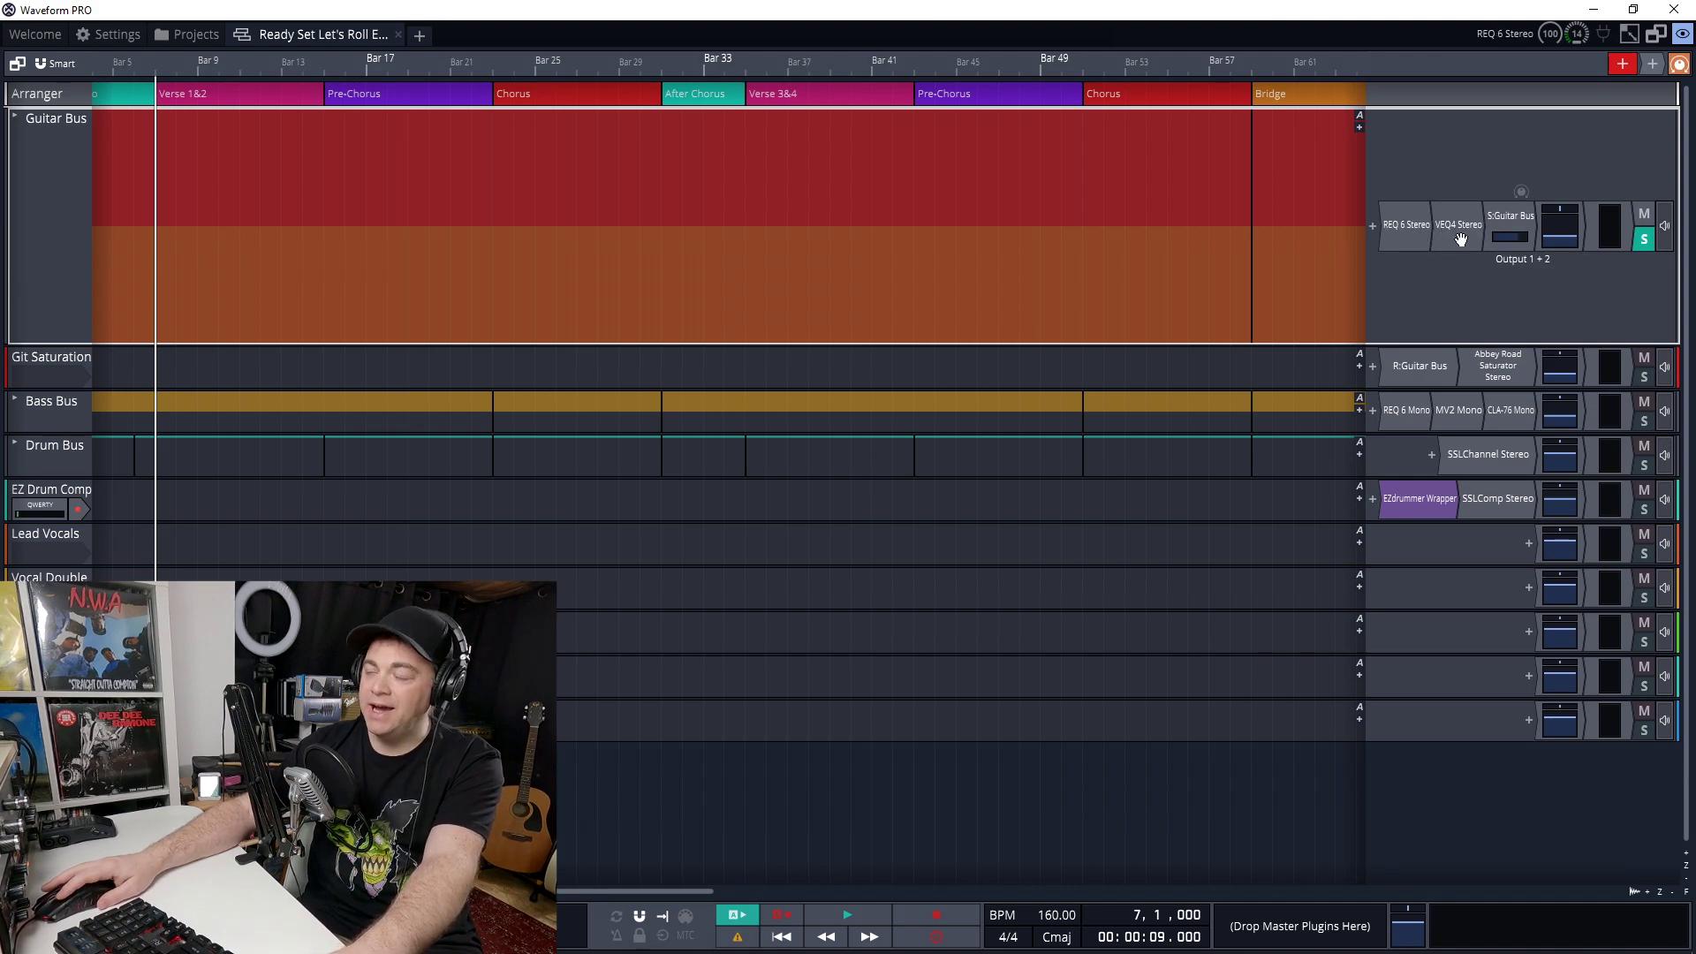
left_click(1409, 230)
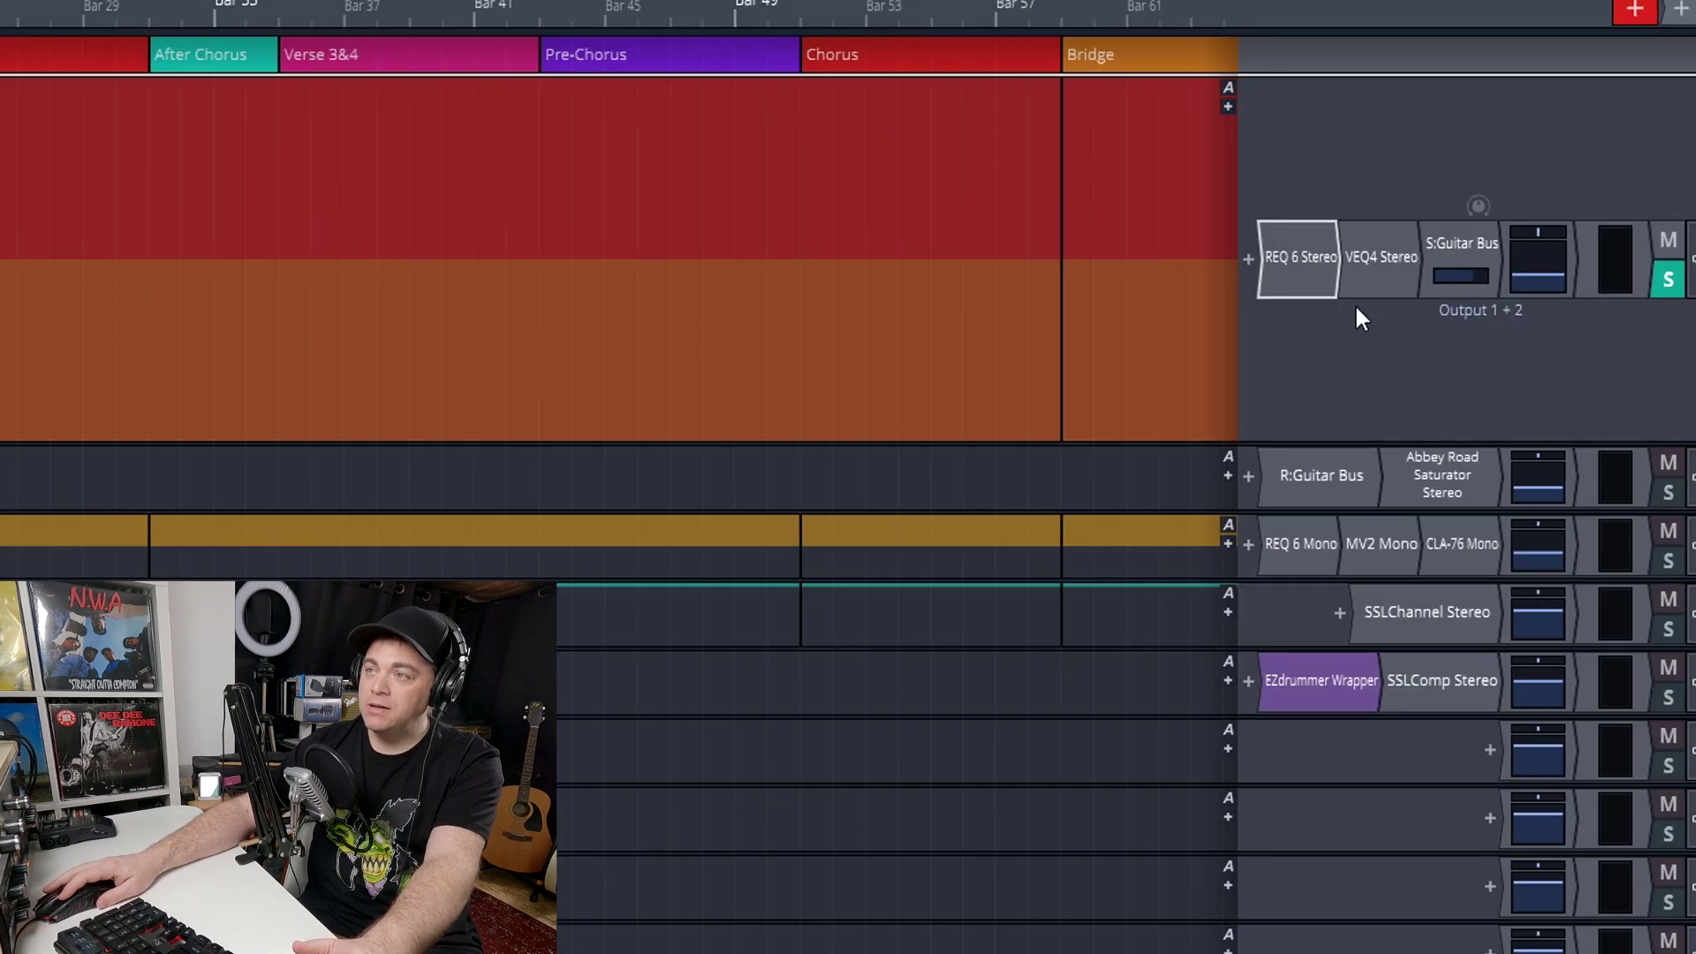
Select REQ 6 Stereo and VEQ4 Stereo together and wrap them in a new rack plugin.
left_click(1382, 260, "shift")
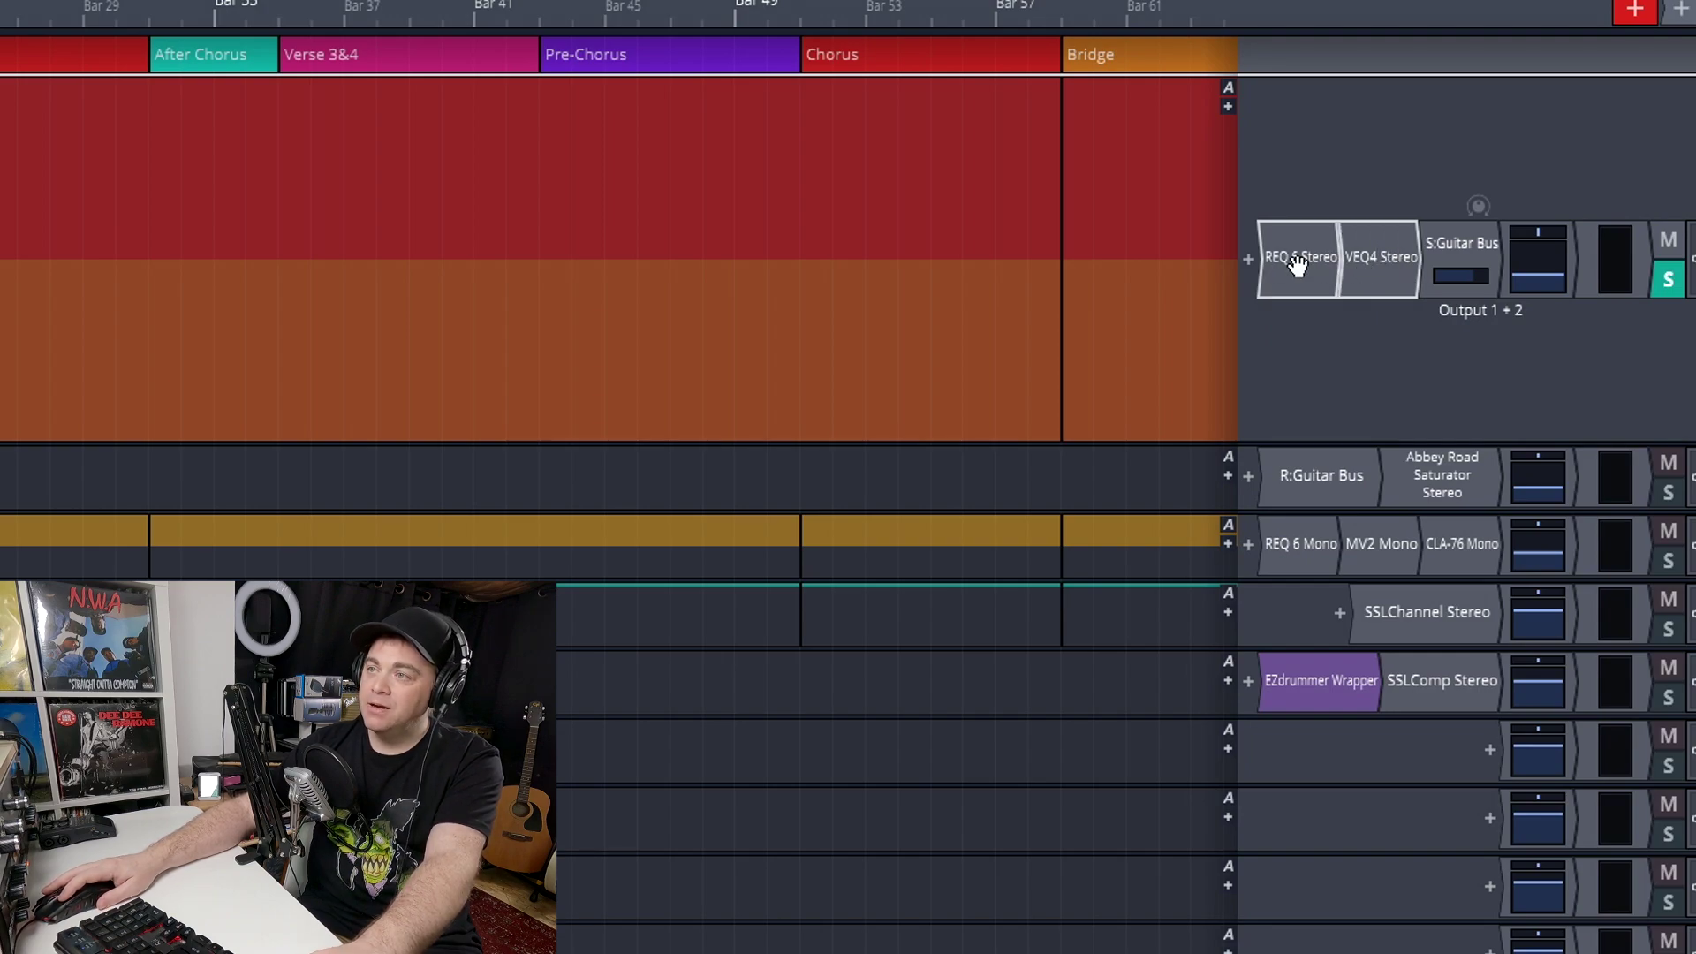
right_click(1317, 258)
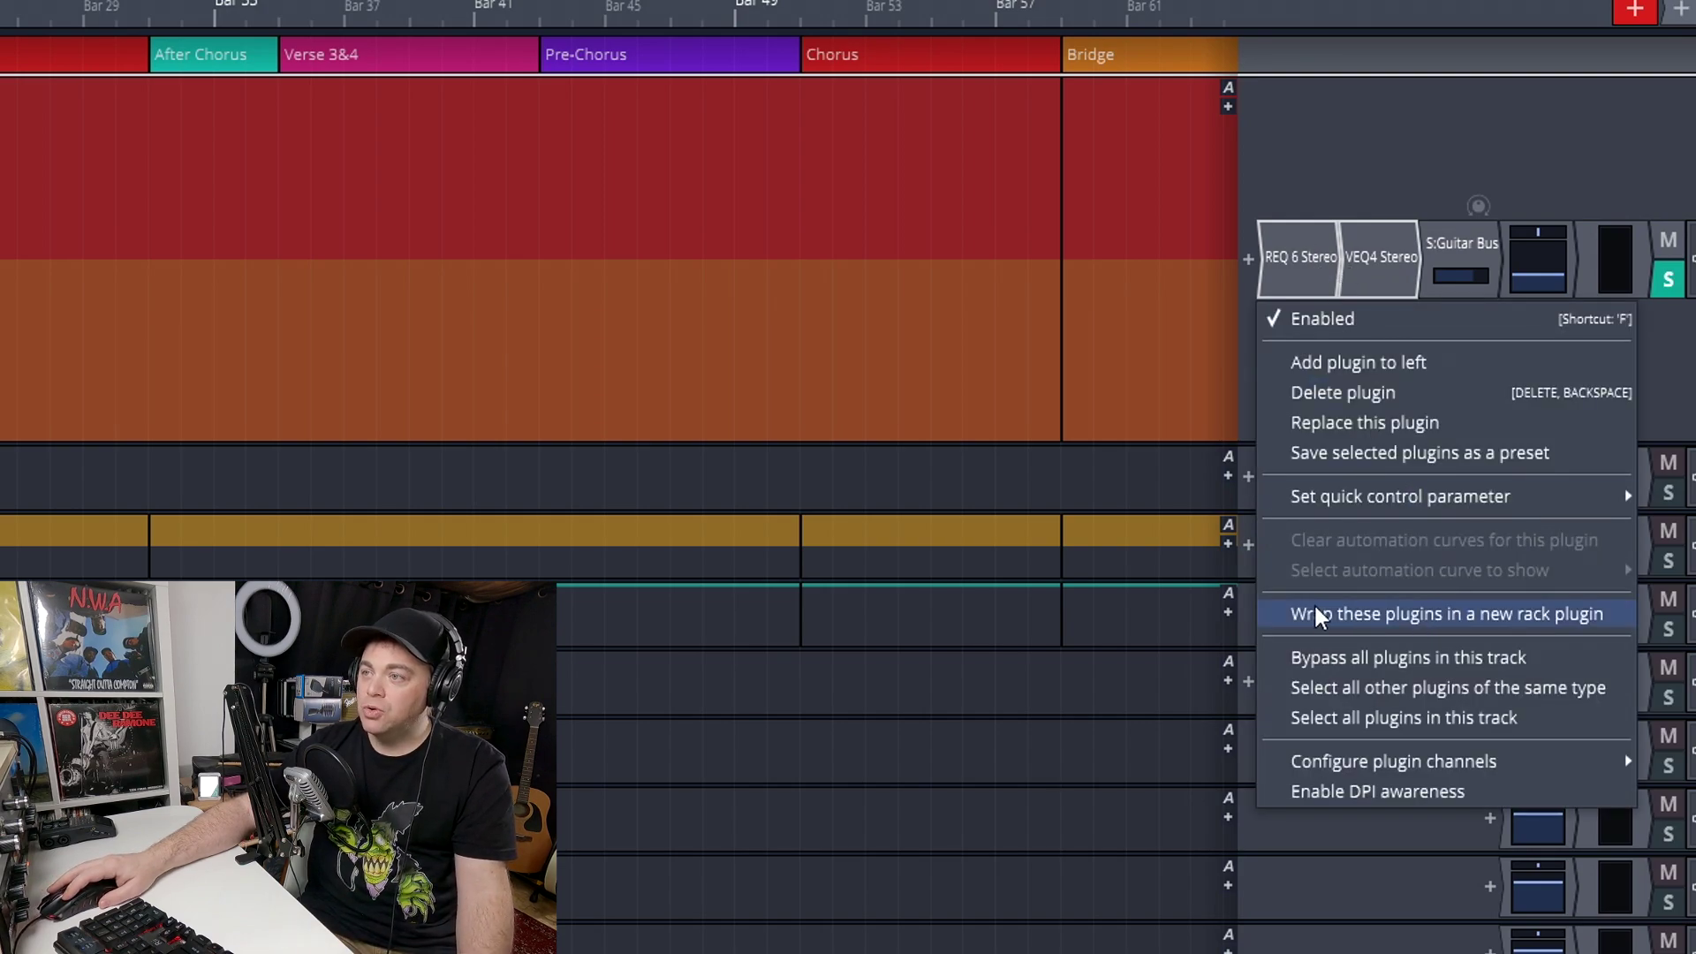
left_click(1464, 616)
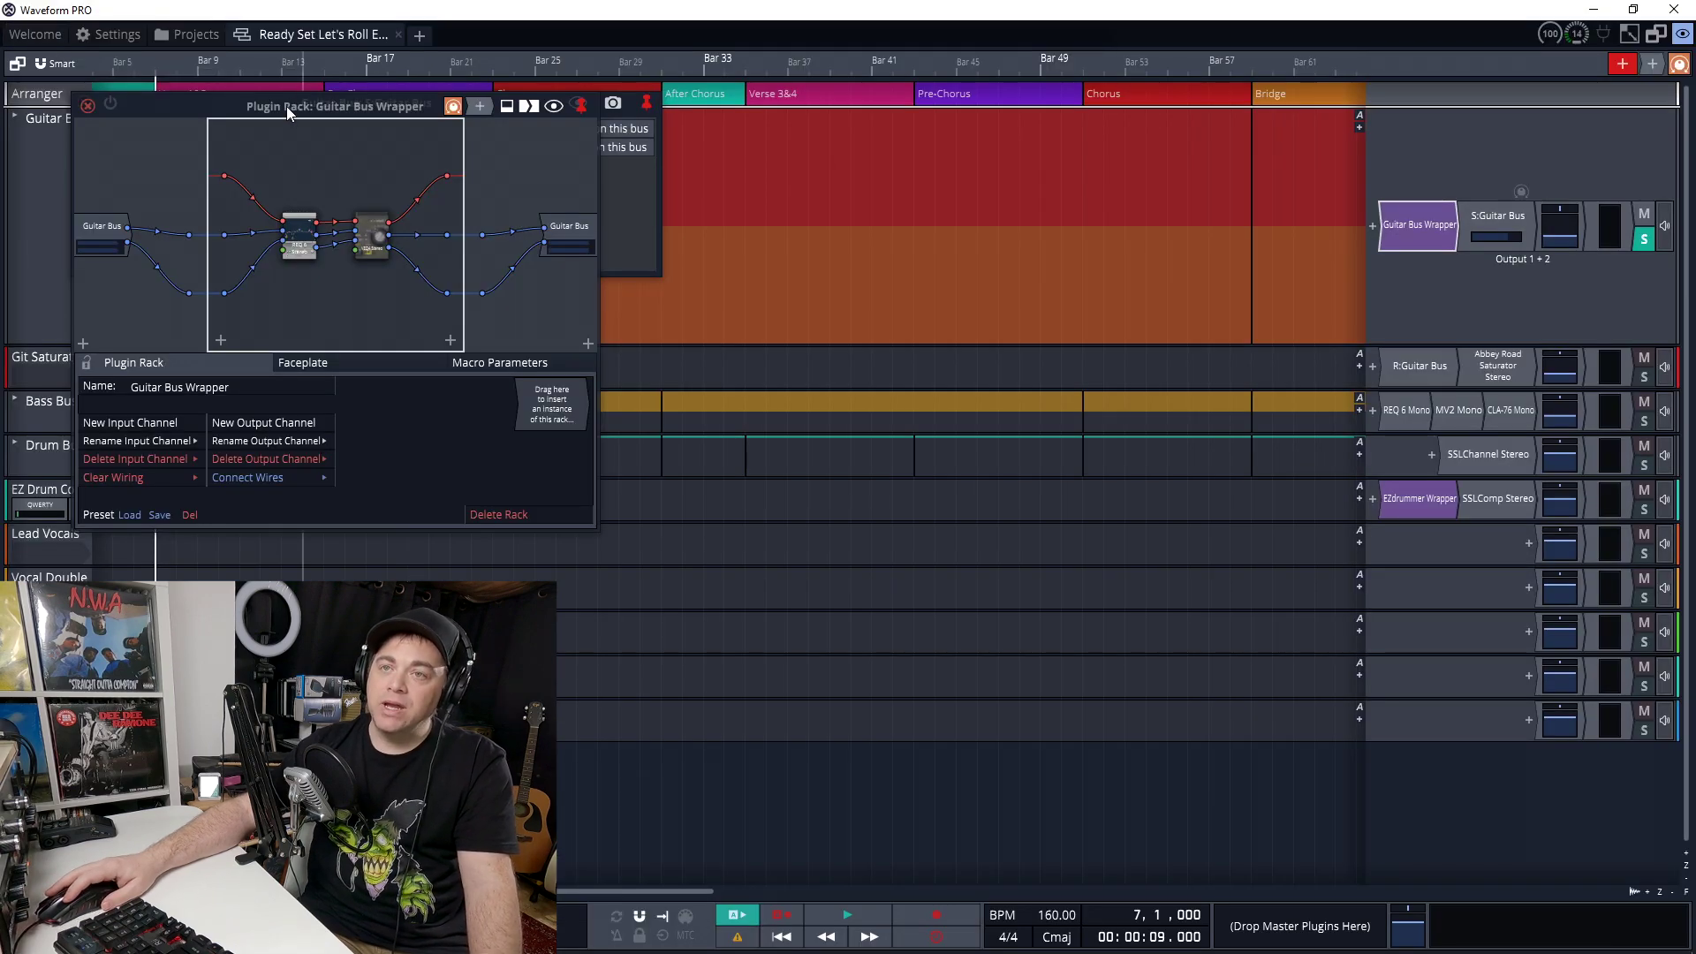
Dismiss the send window and wire REQ 6's lower output to VEQ4's right input.
left_click_drag(303, 106, 936, 246)
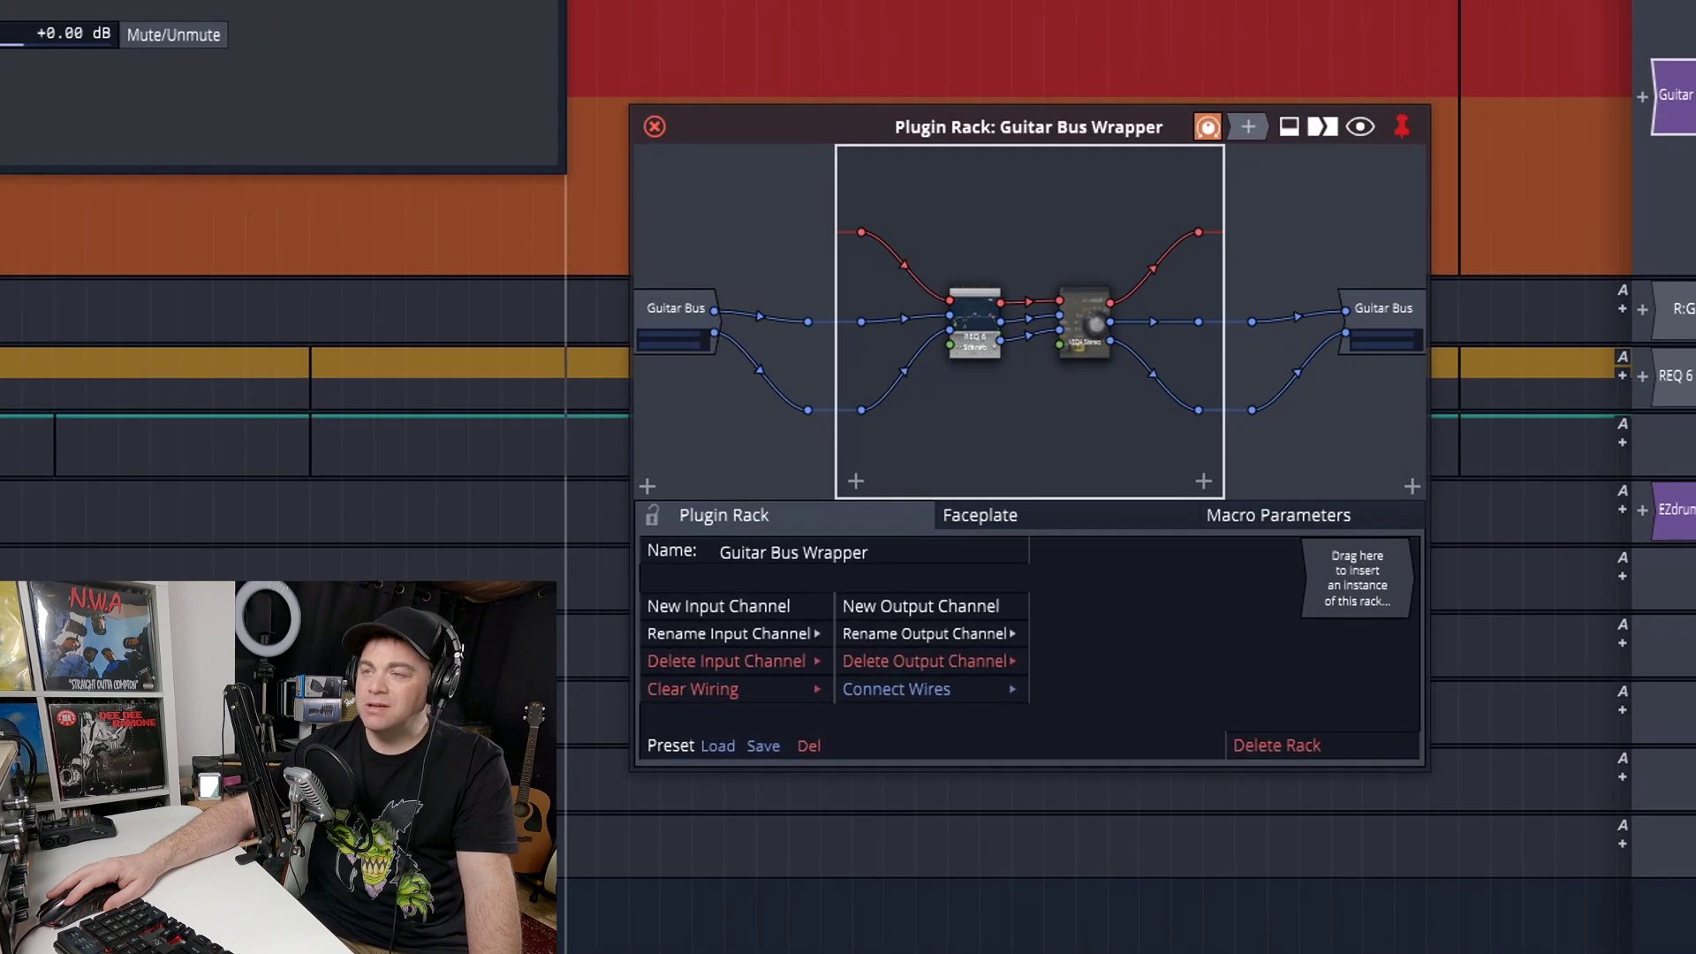
left_click(1070, 205)
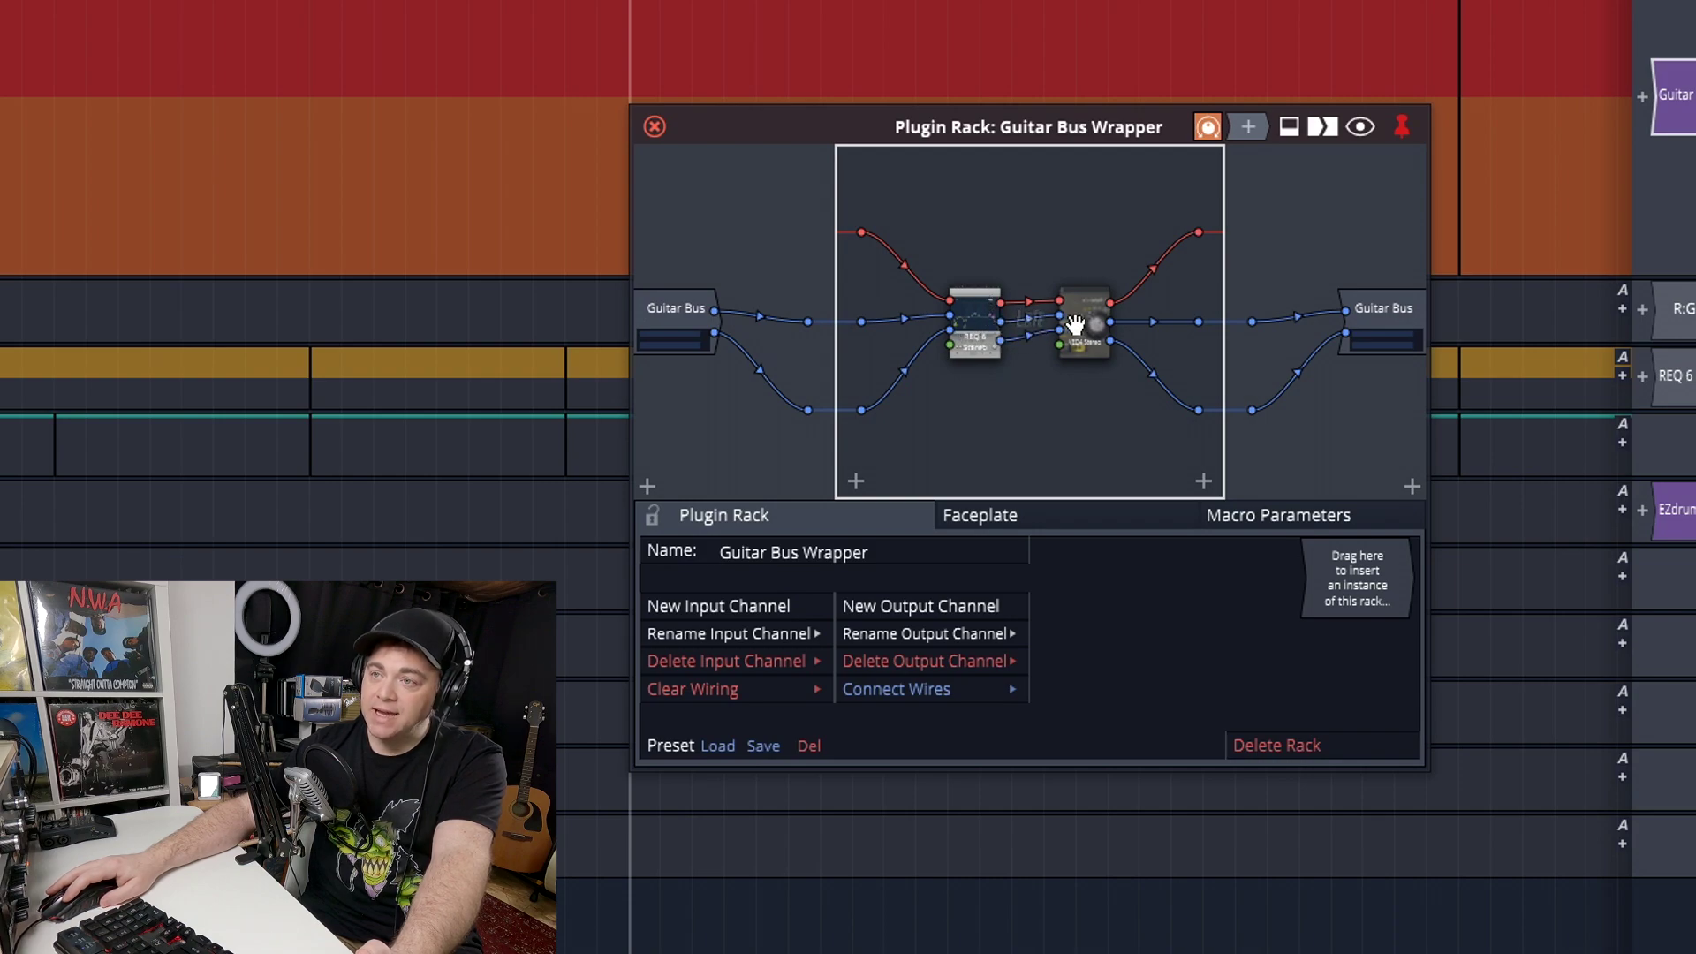
left_click_drag(1058, 331, 1001, 340)
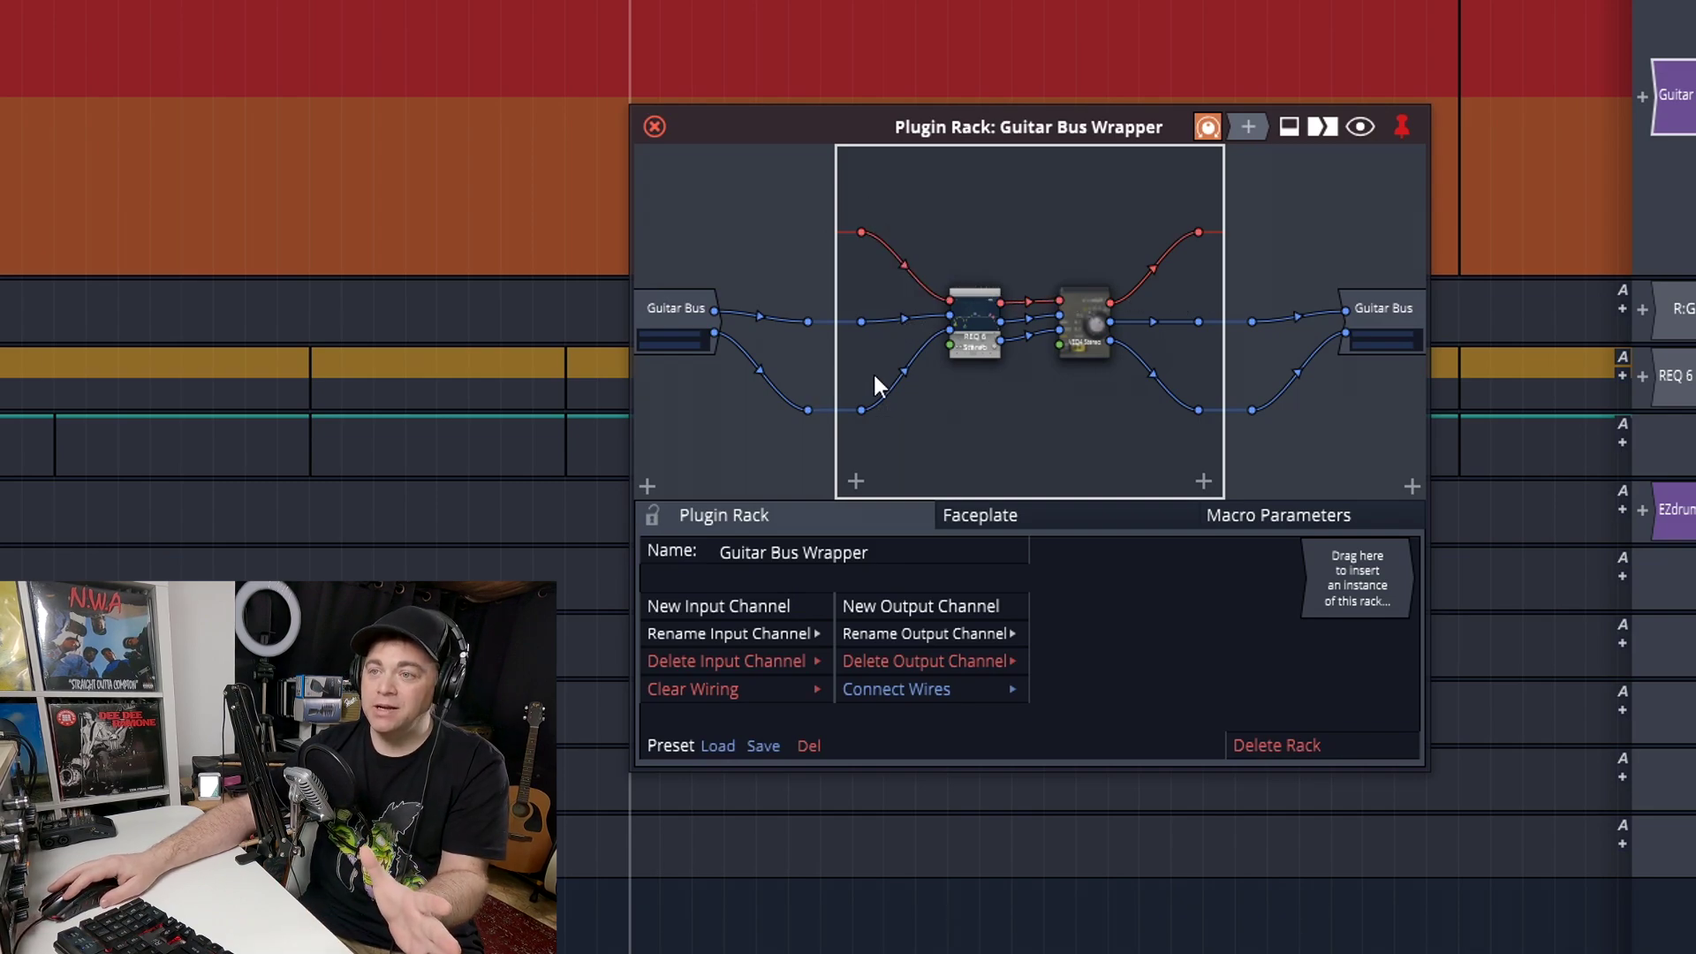
Create a new rack preset, editing its name from 'Guitar Bus Wrapper' to 'Guitar Bus EQ'.
left_click(762, 745)
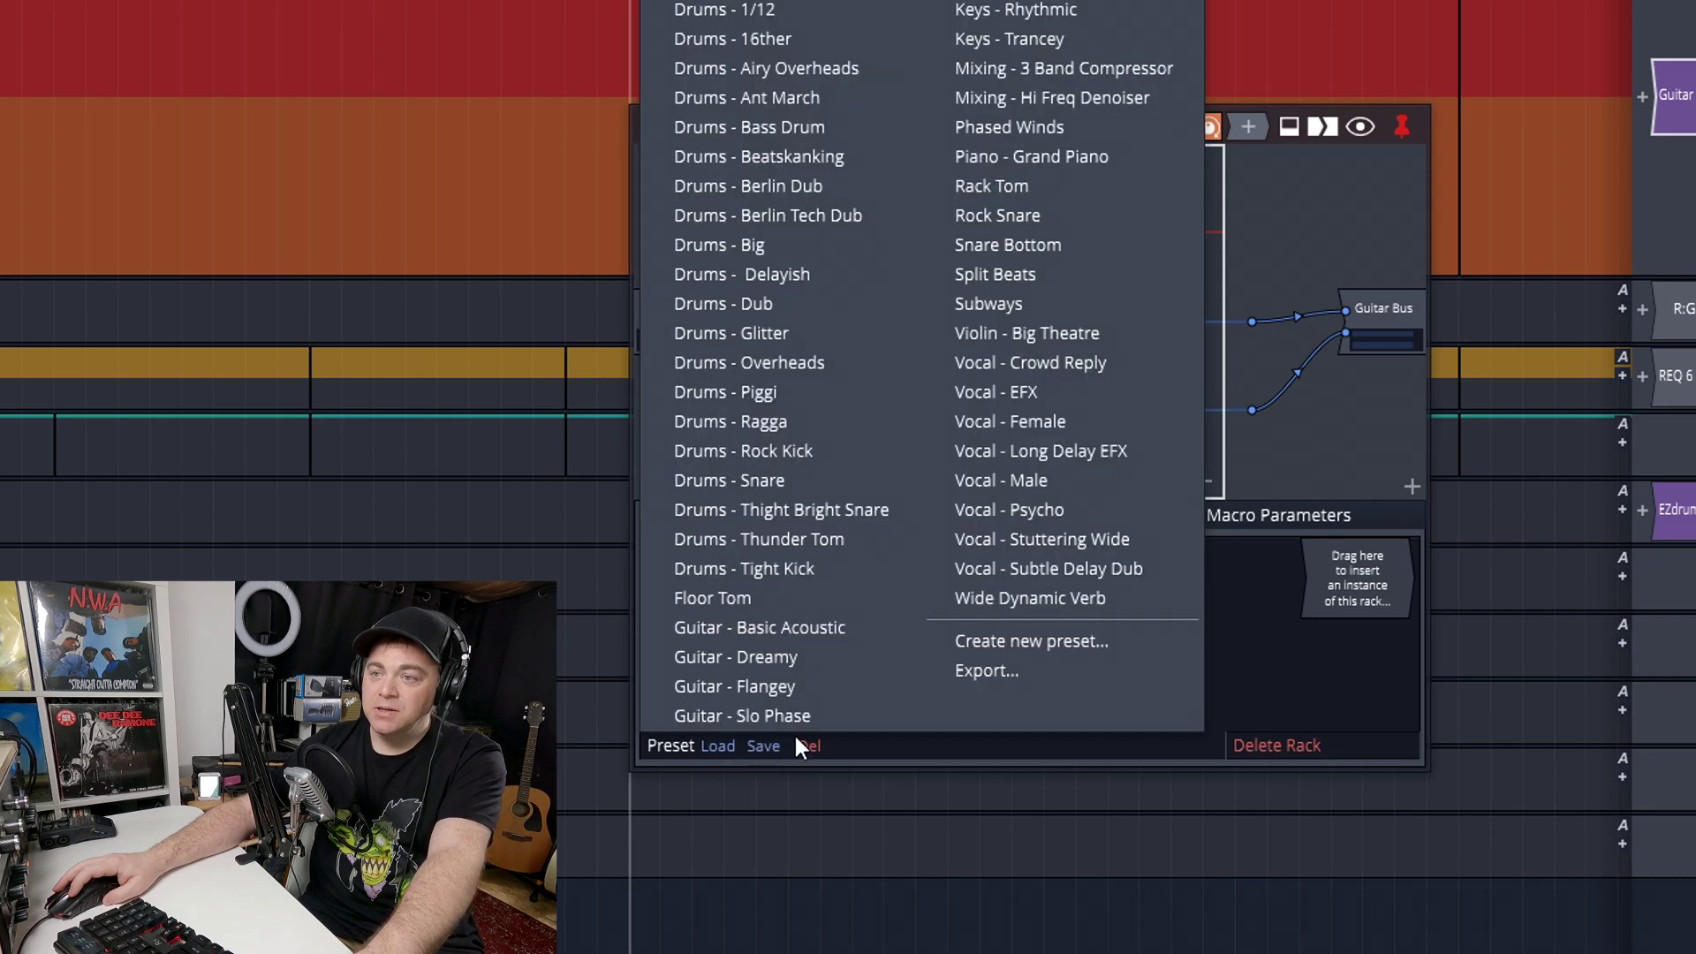
left_click(1060, 641)
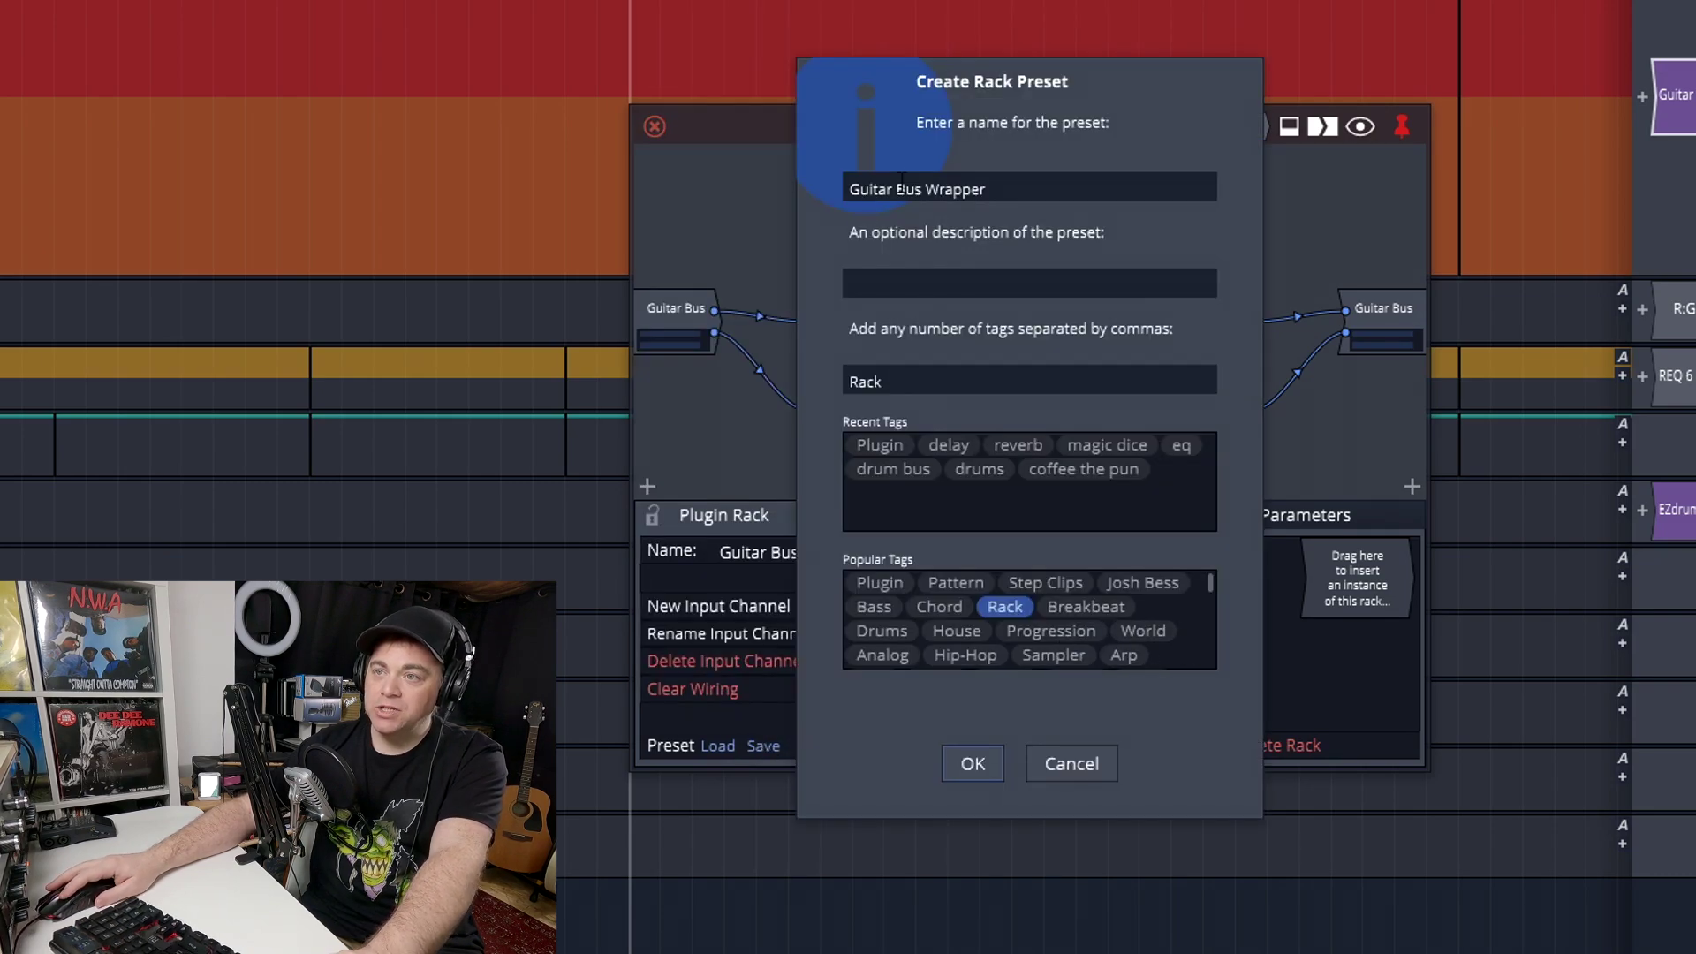
left_click(930, 188)
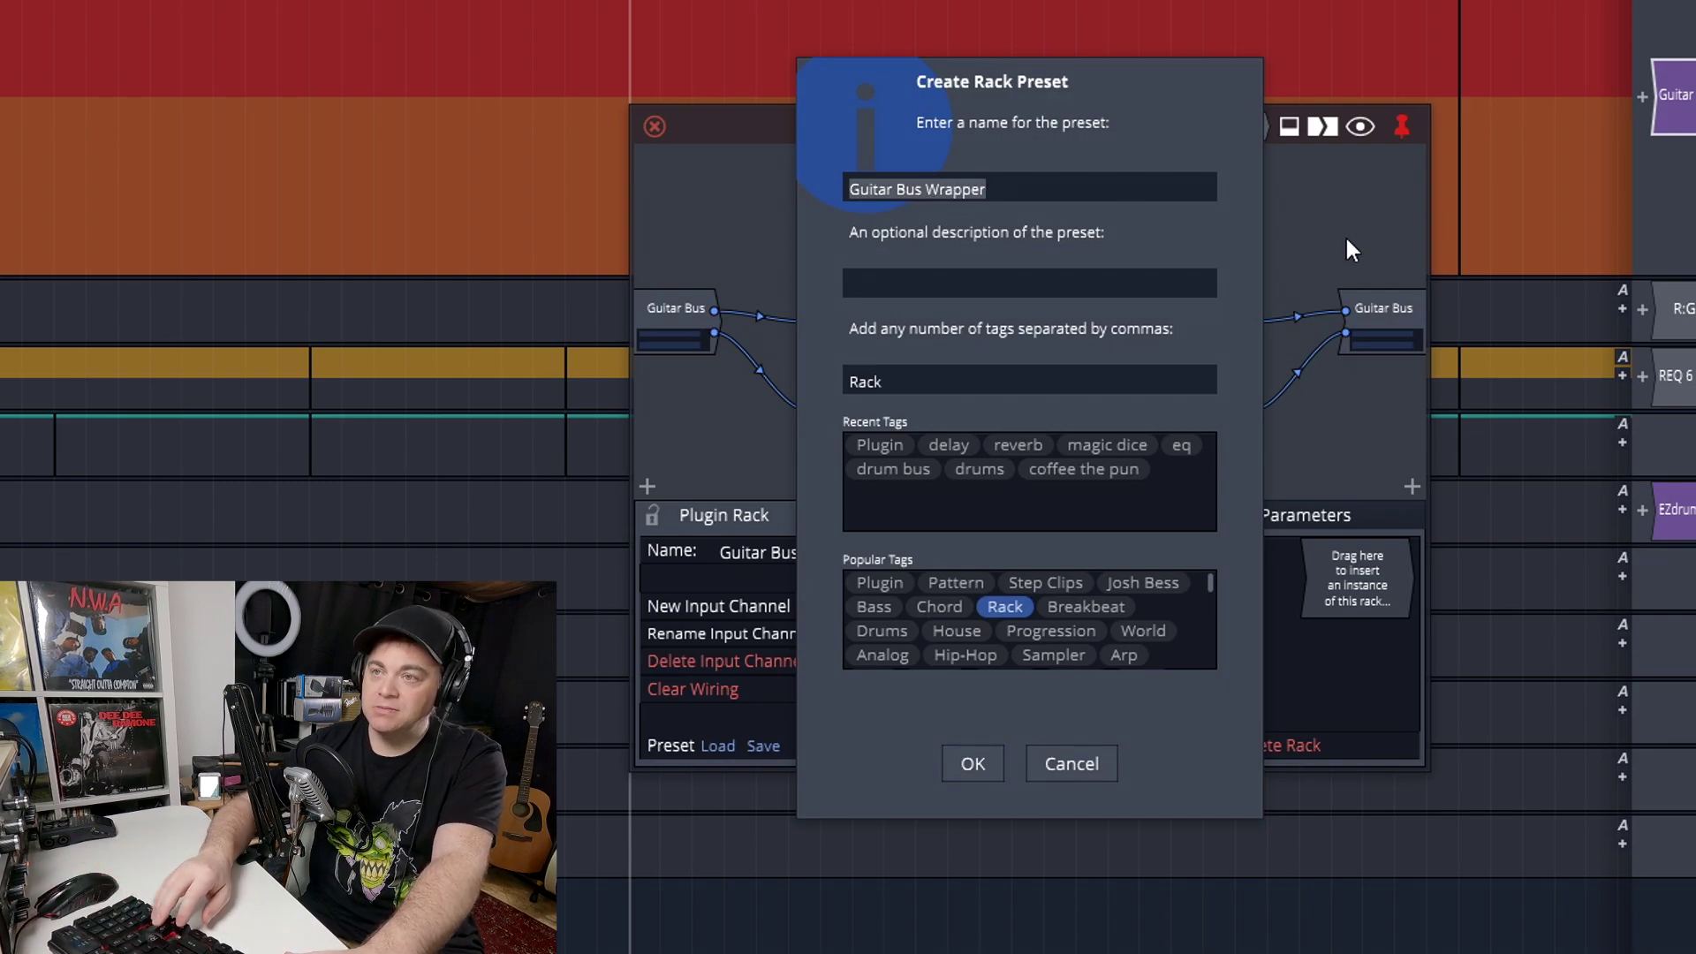
key("End")
key("BackSpace")
key("BackSpace")
key("BackSpace")
key("BackSpace")
key("BackSpace")
key("BackSpace")
key("BackSpace")
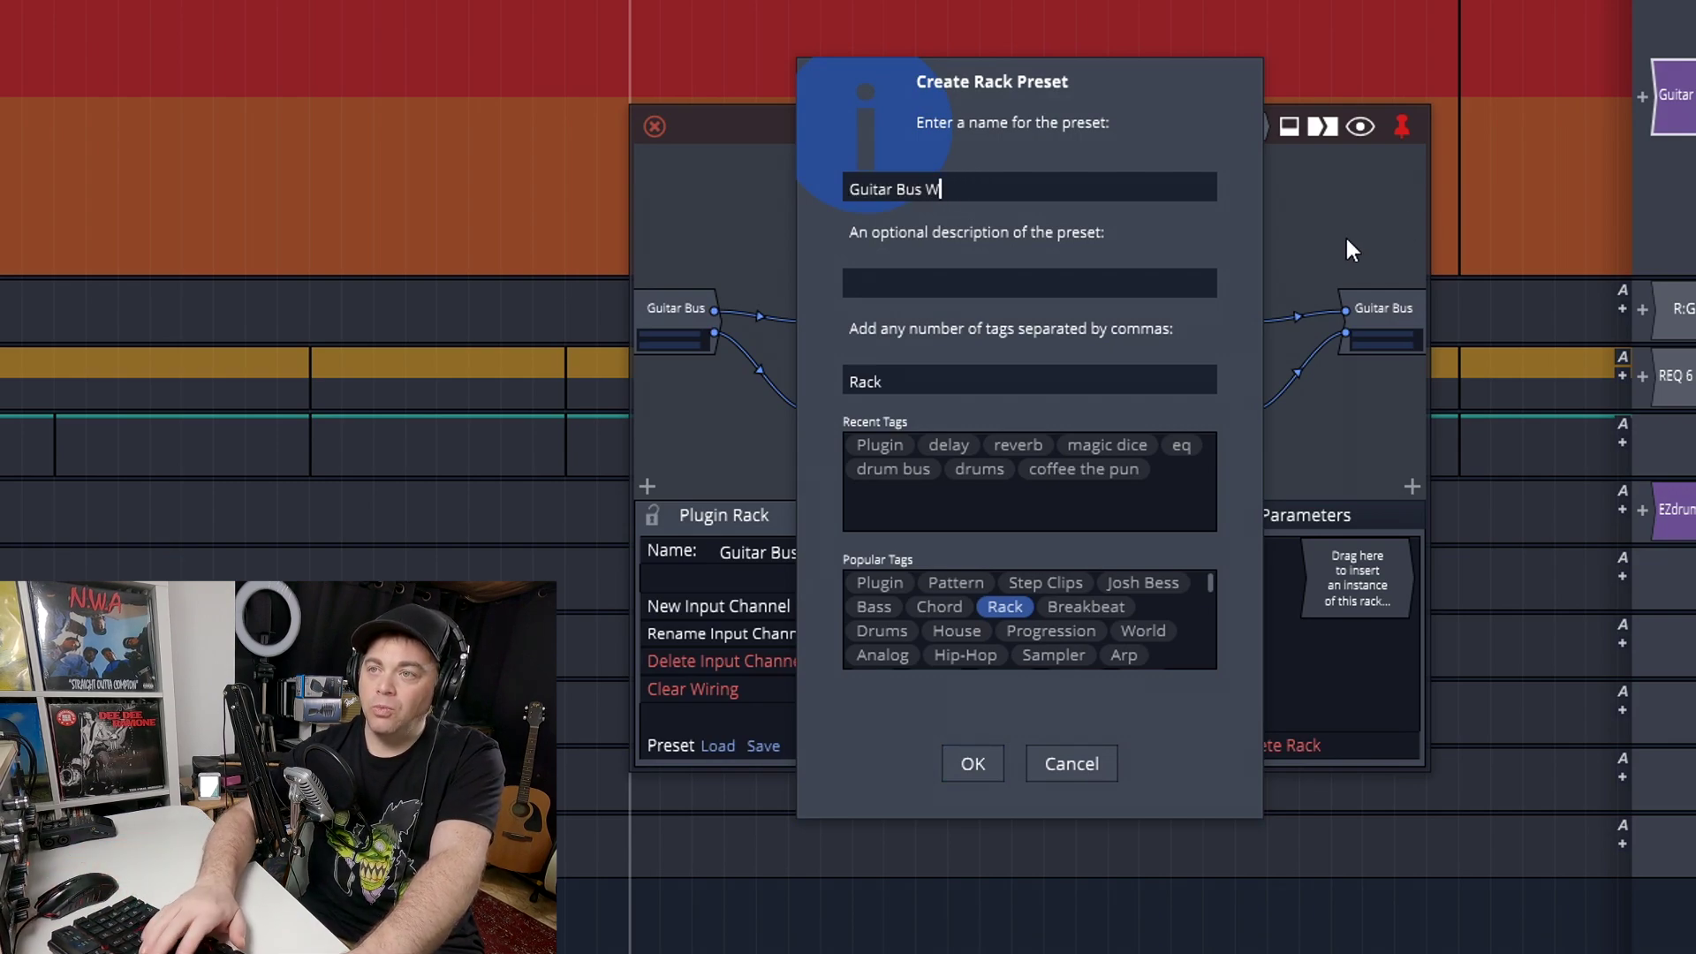
type("1")
key("BackSpace")
key("BackSpace")
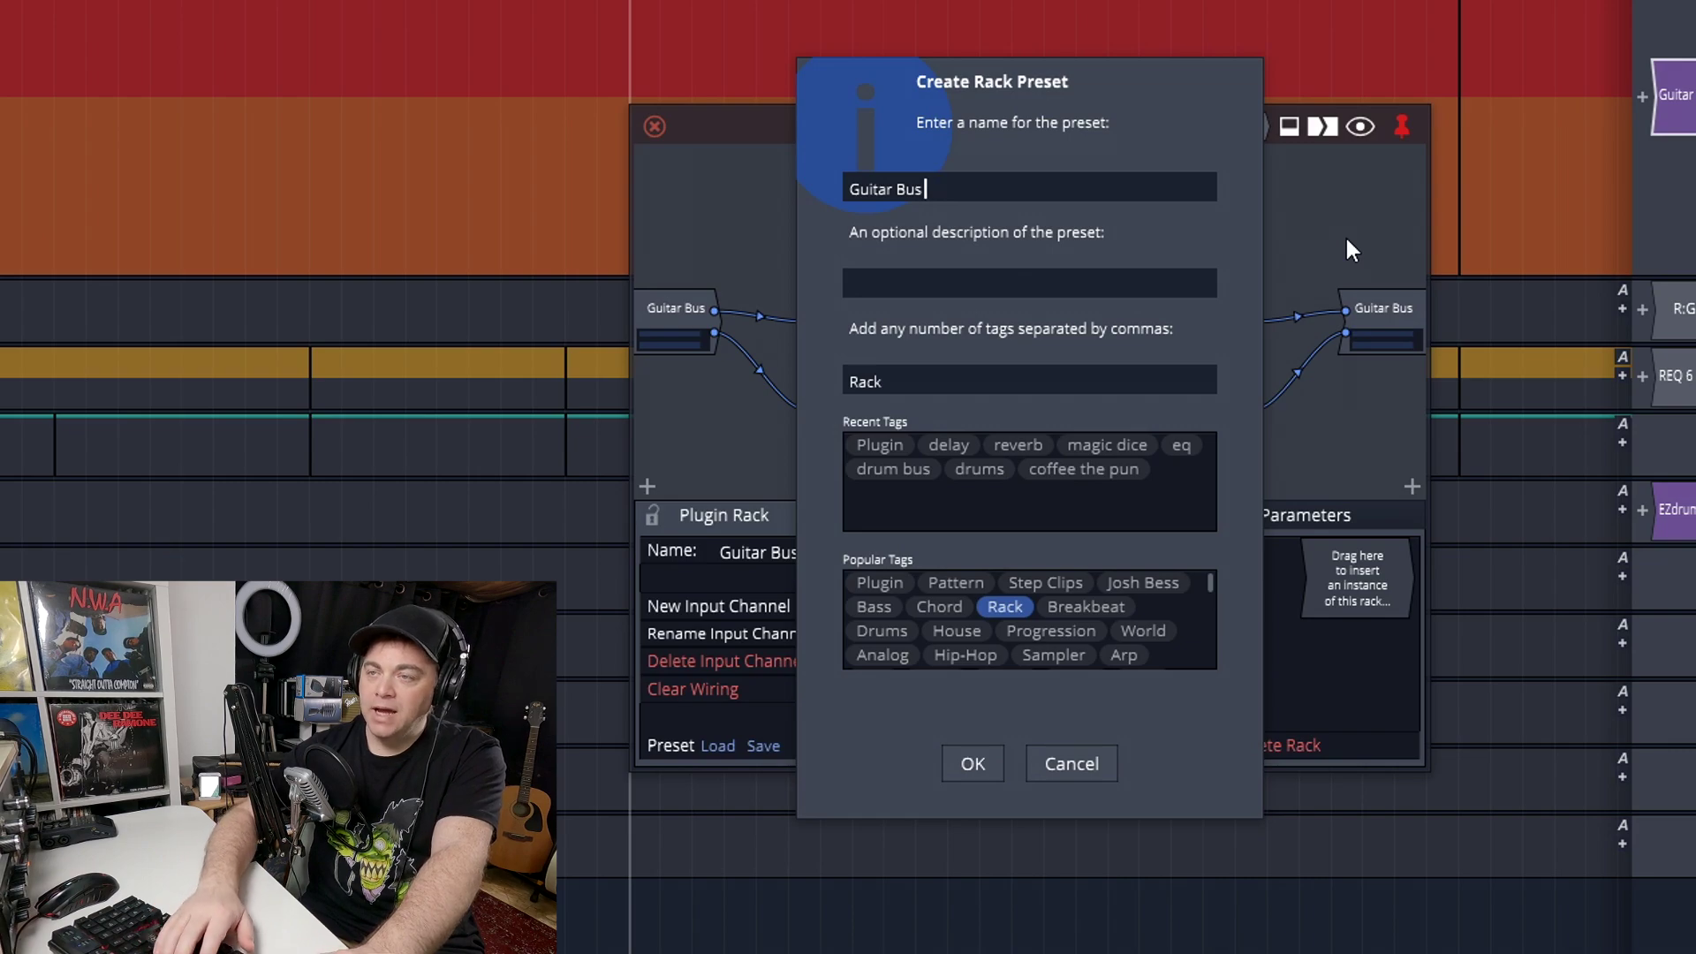
type("EQ")
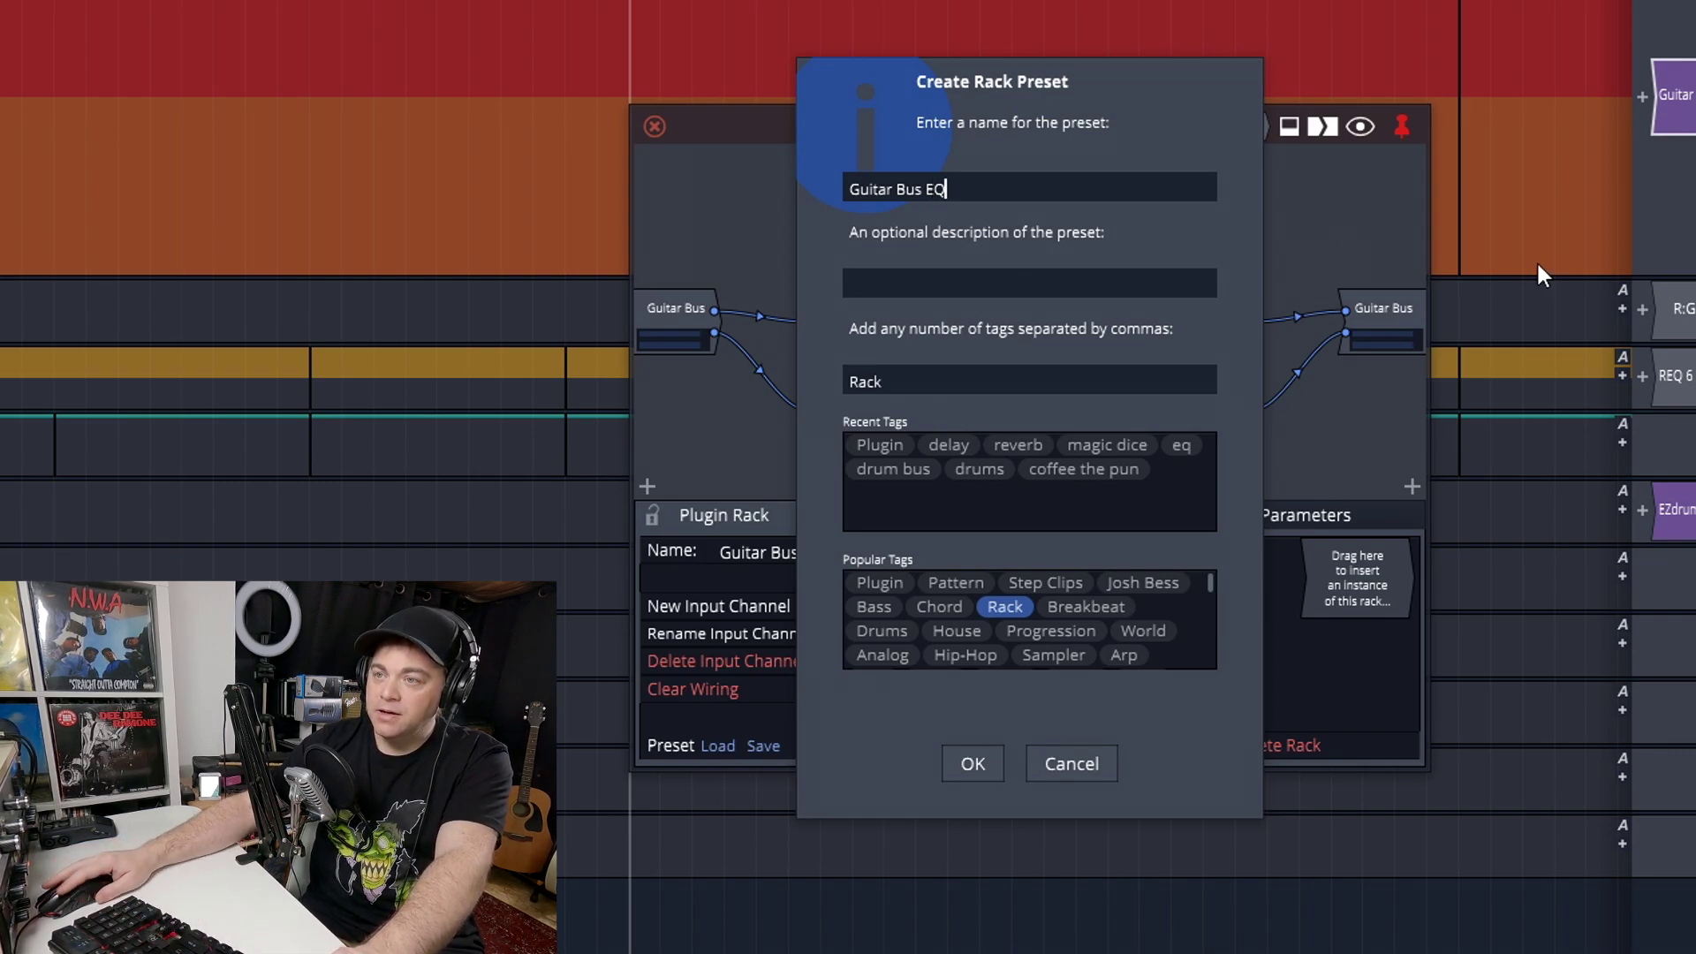
left_click(975, 762)
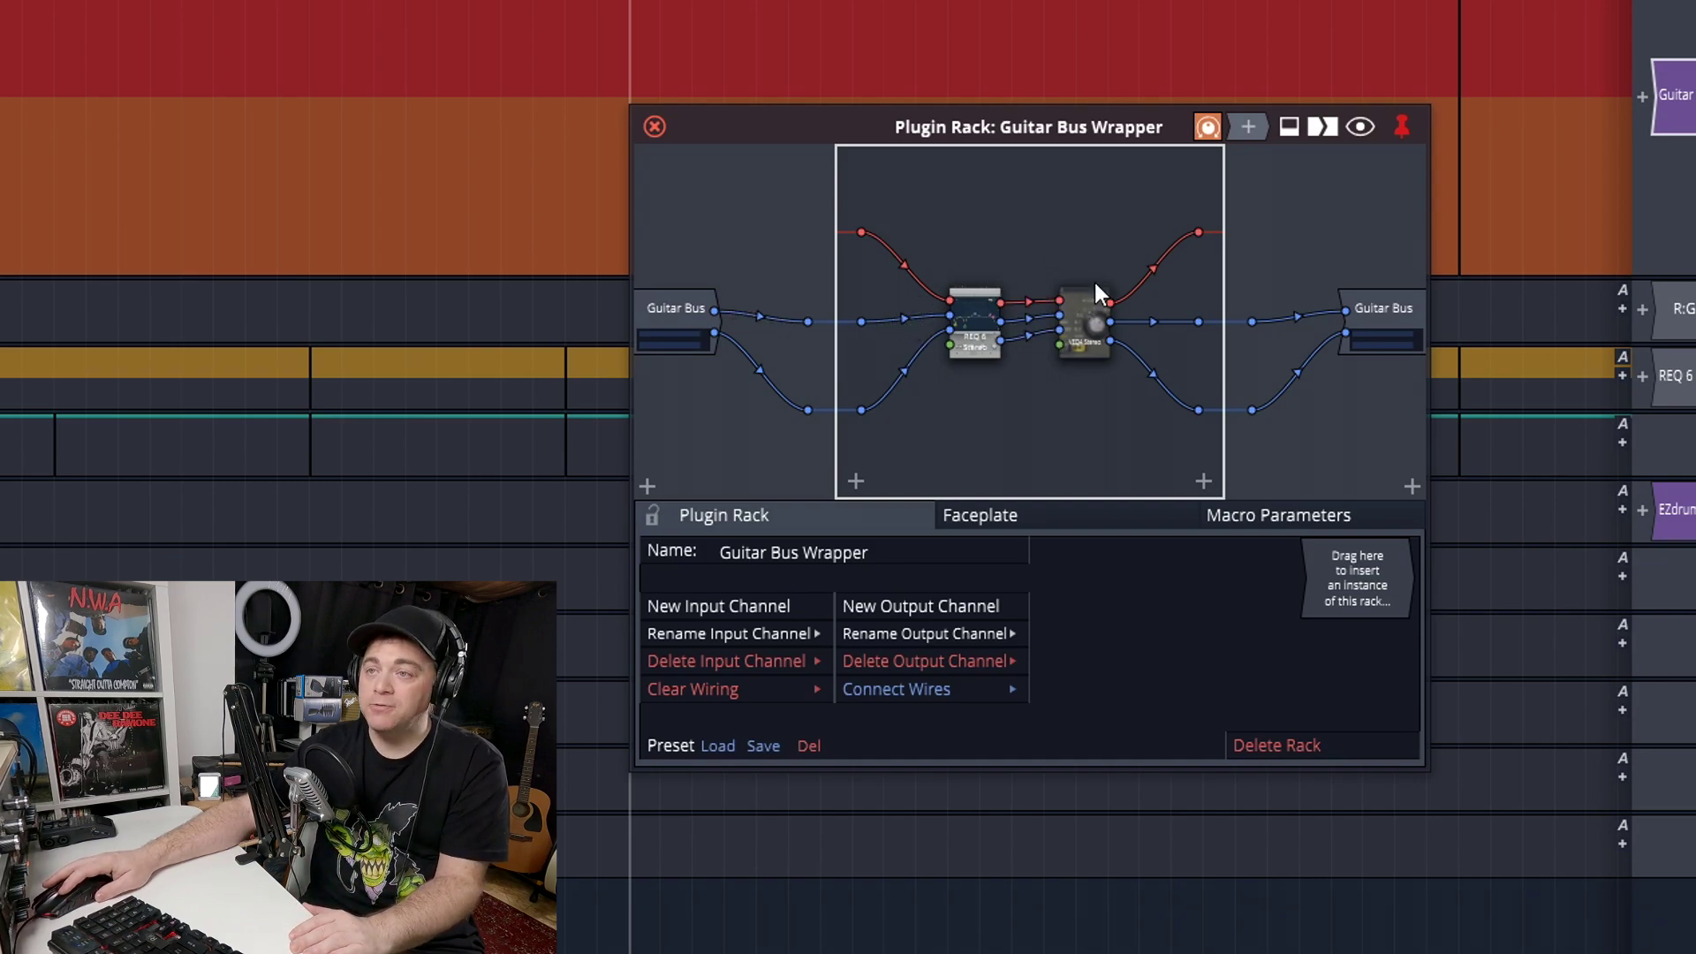
Add a new empty track and load the Guitar Bus EQ rack preset onto it.
left_click(655, 127)
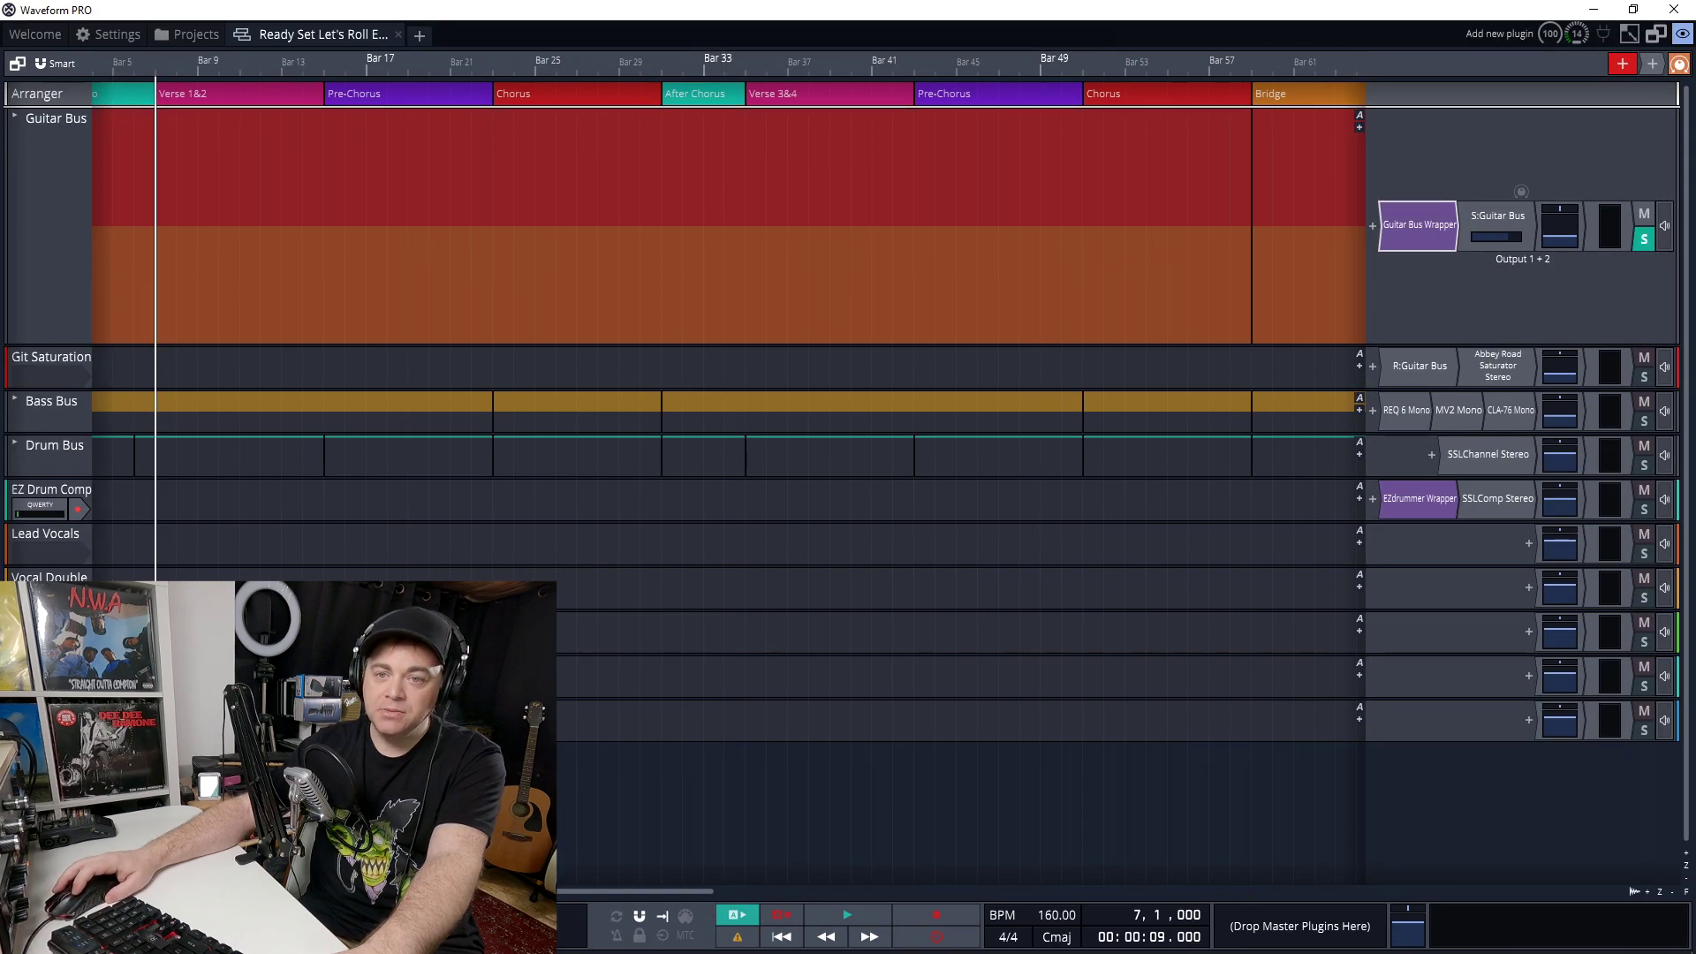
double_click(1536, 767)
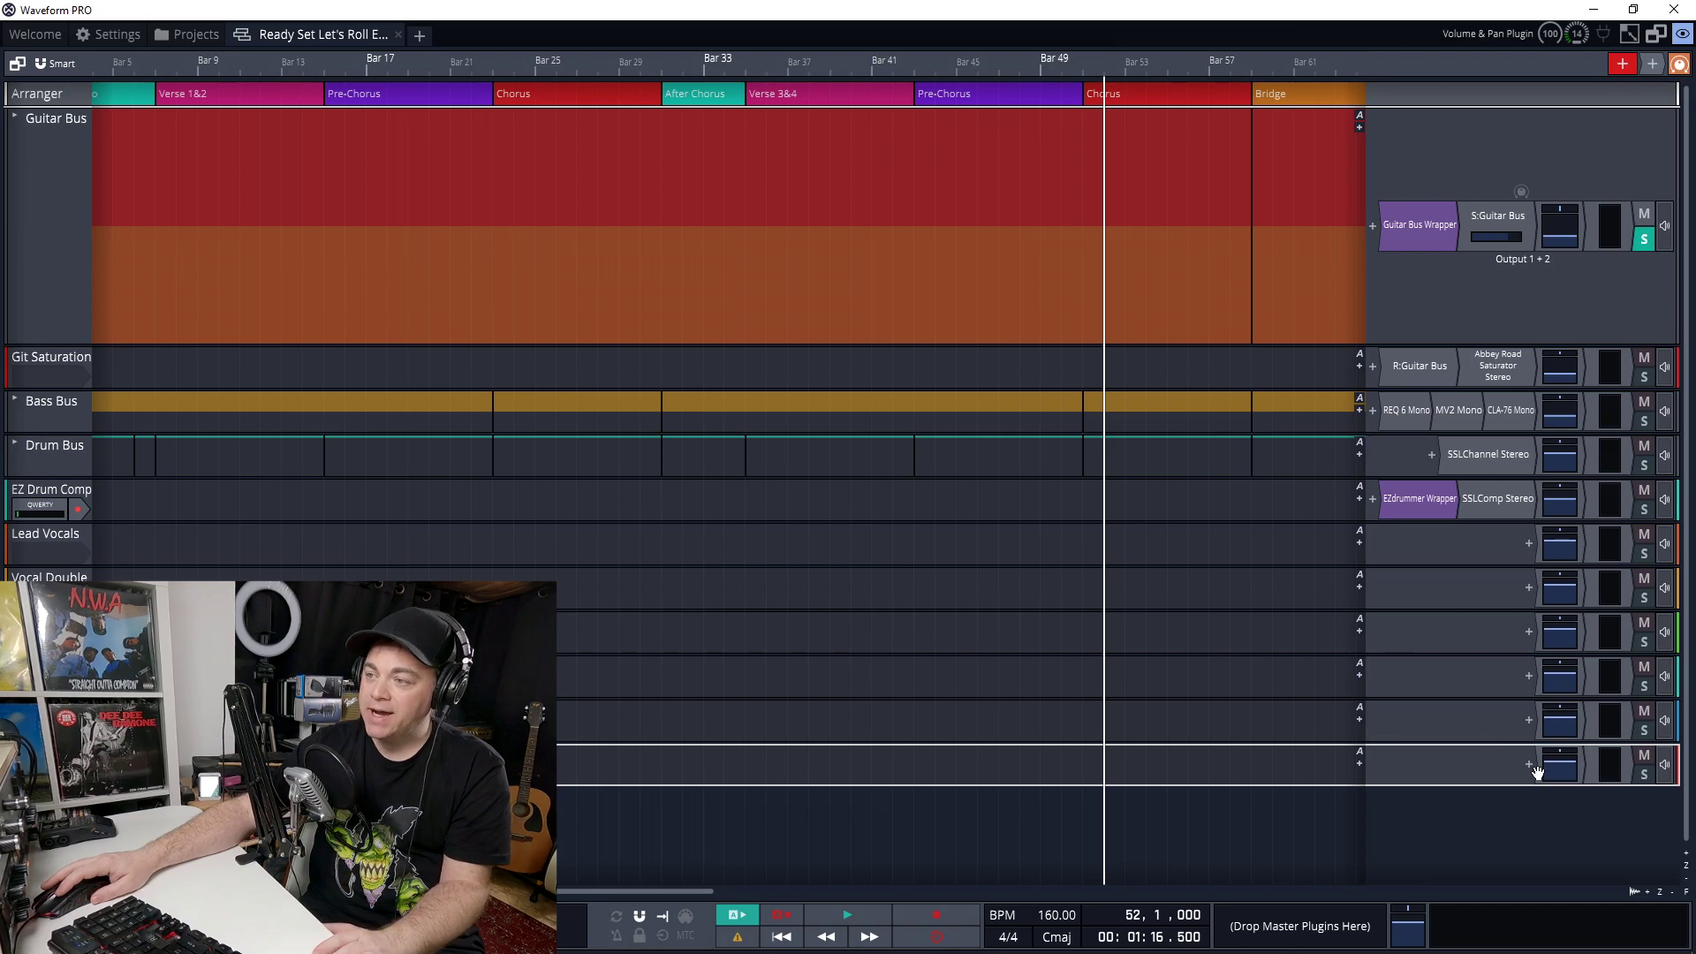
right_click(1449, 463)
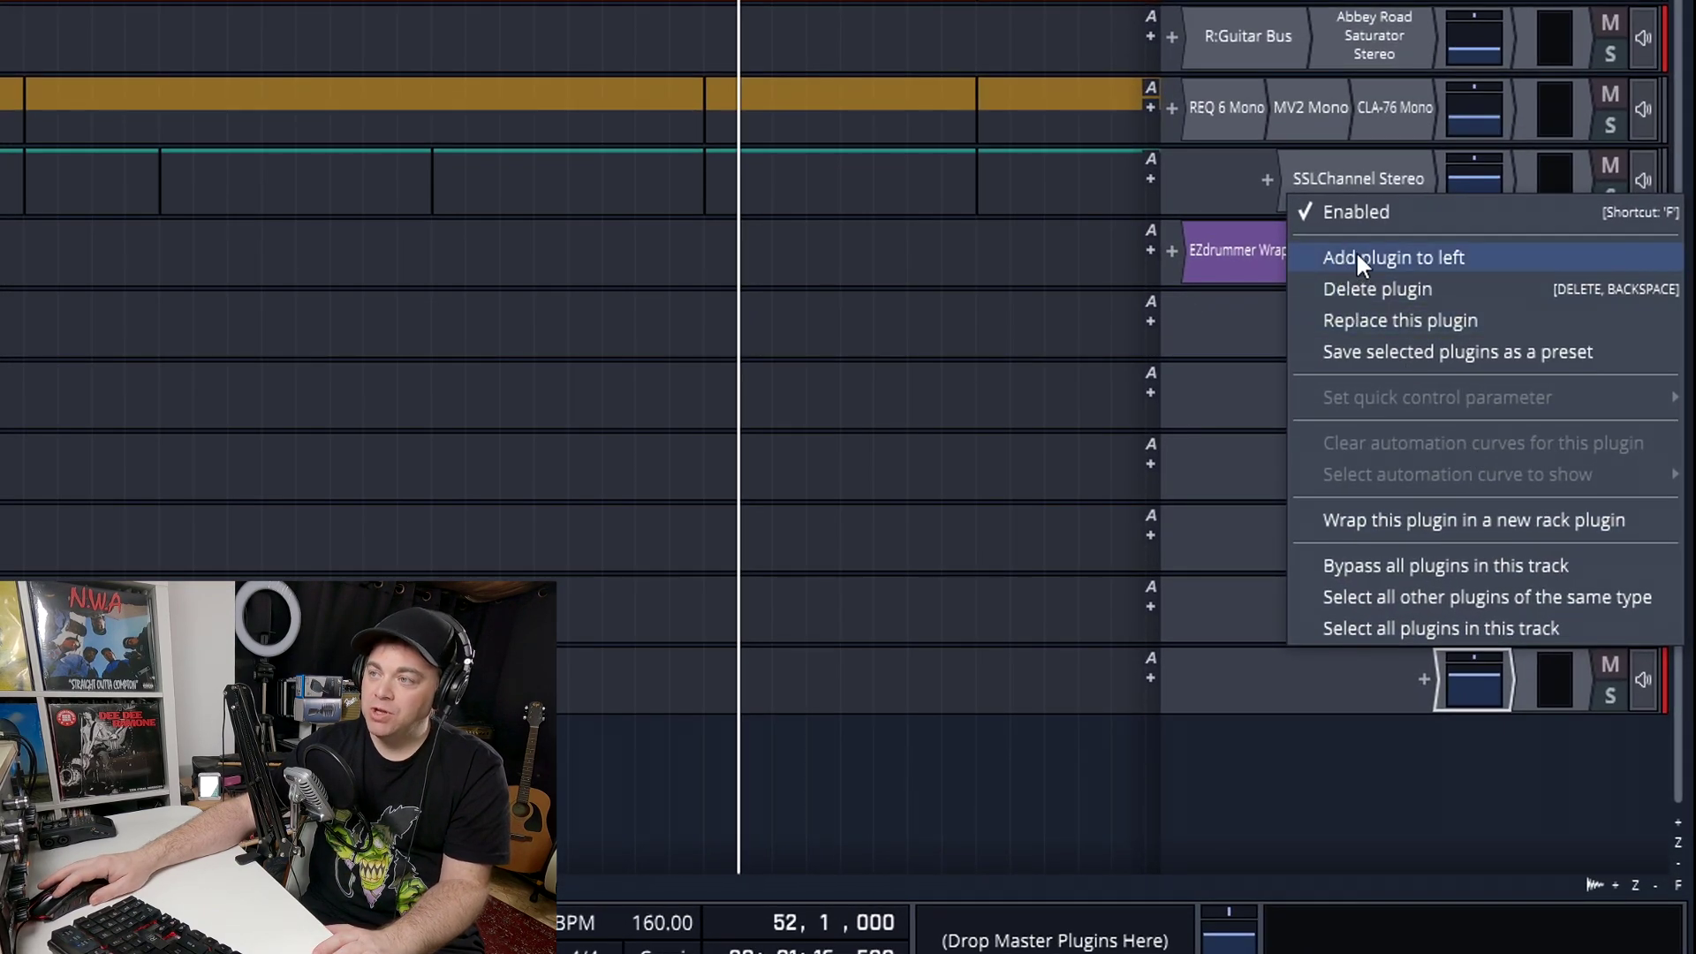
left_click(1357, 257)
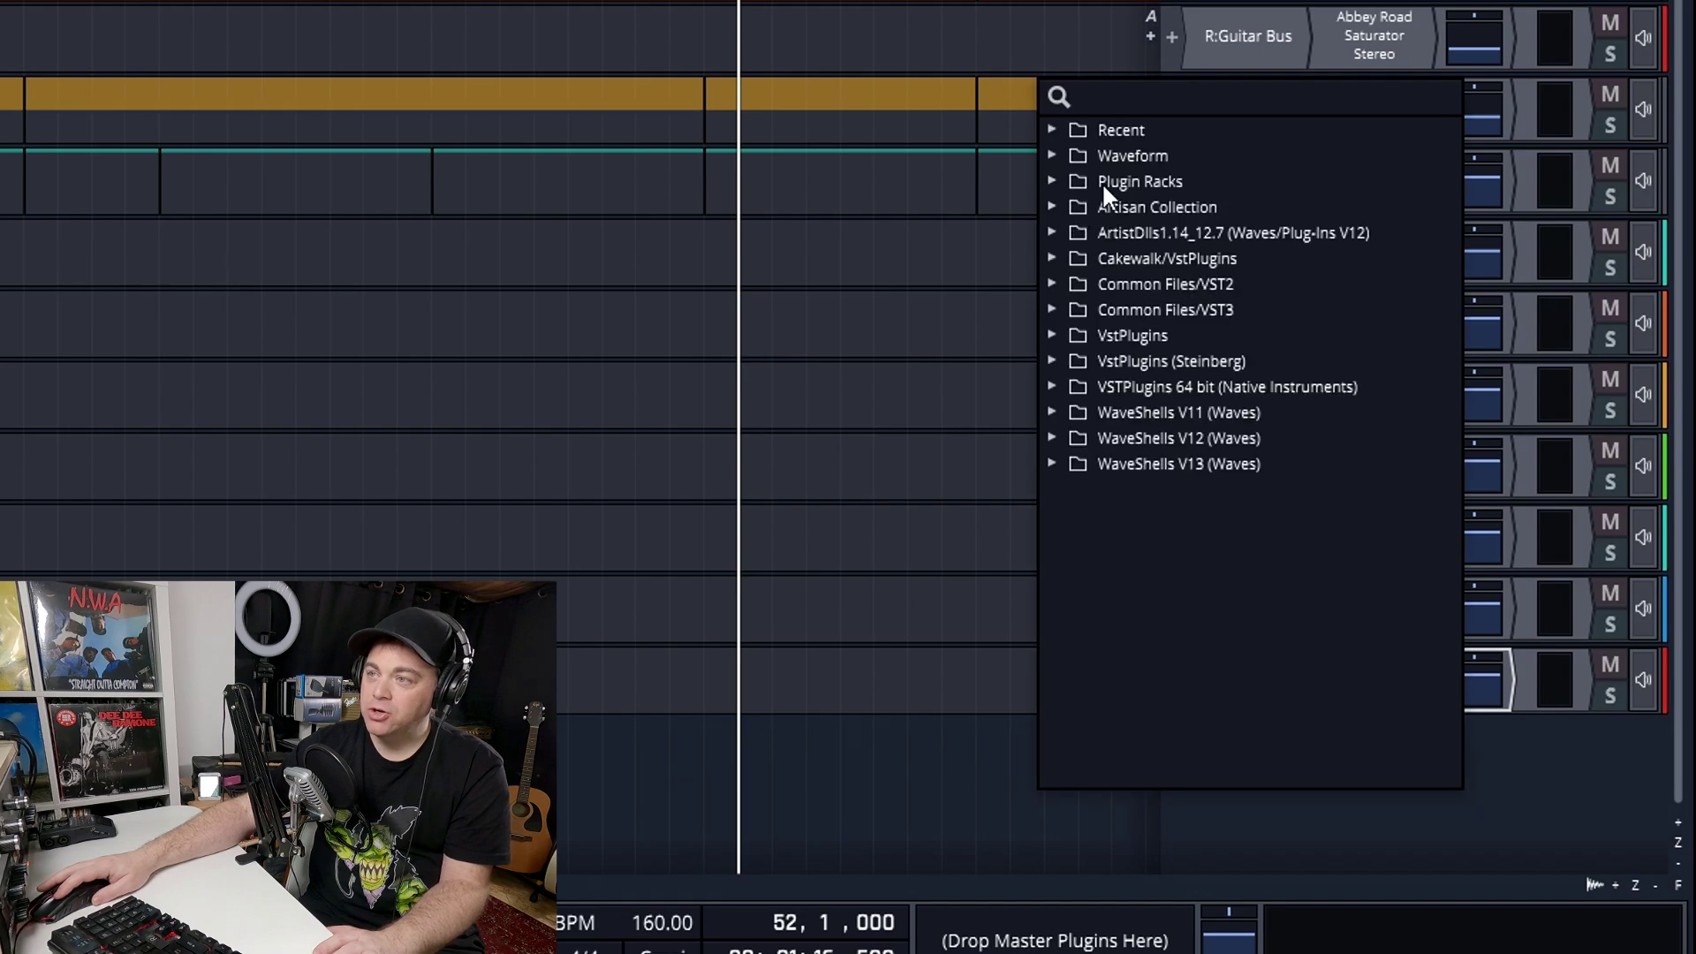
left_click(1053, 180)
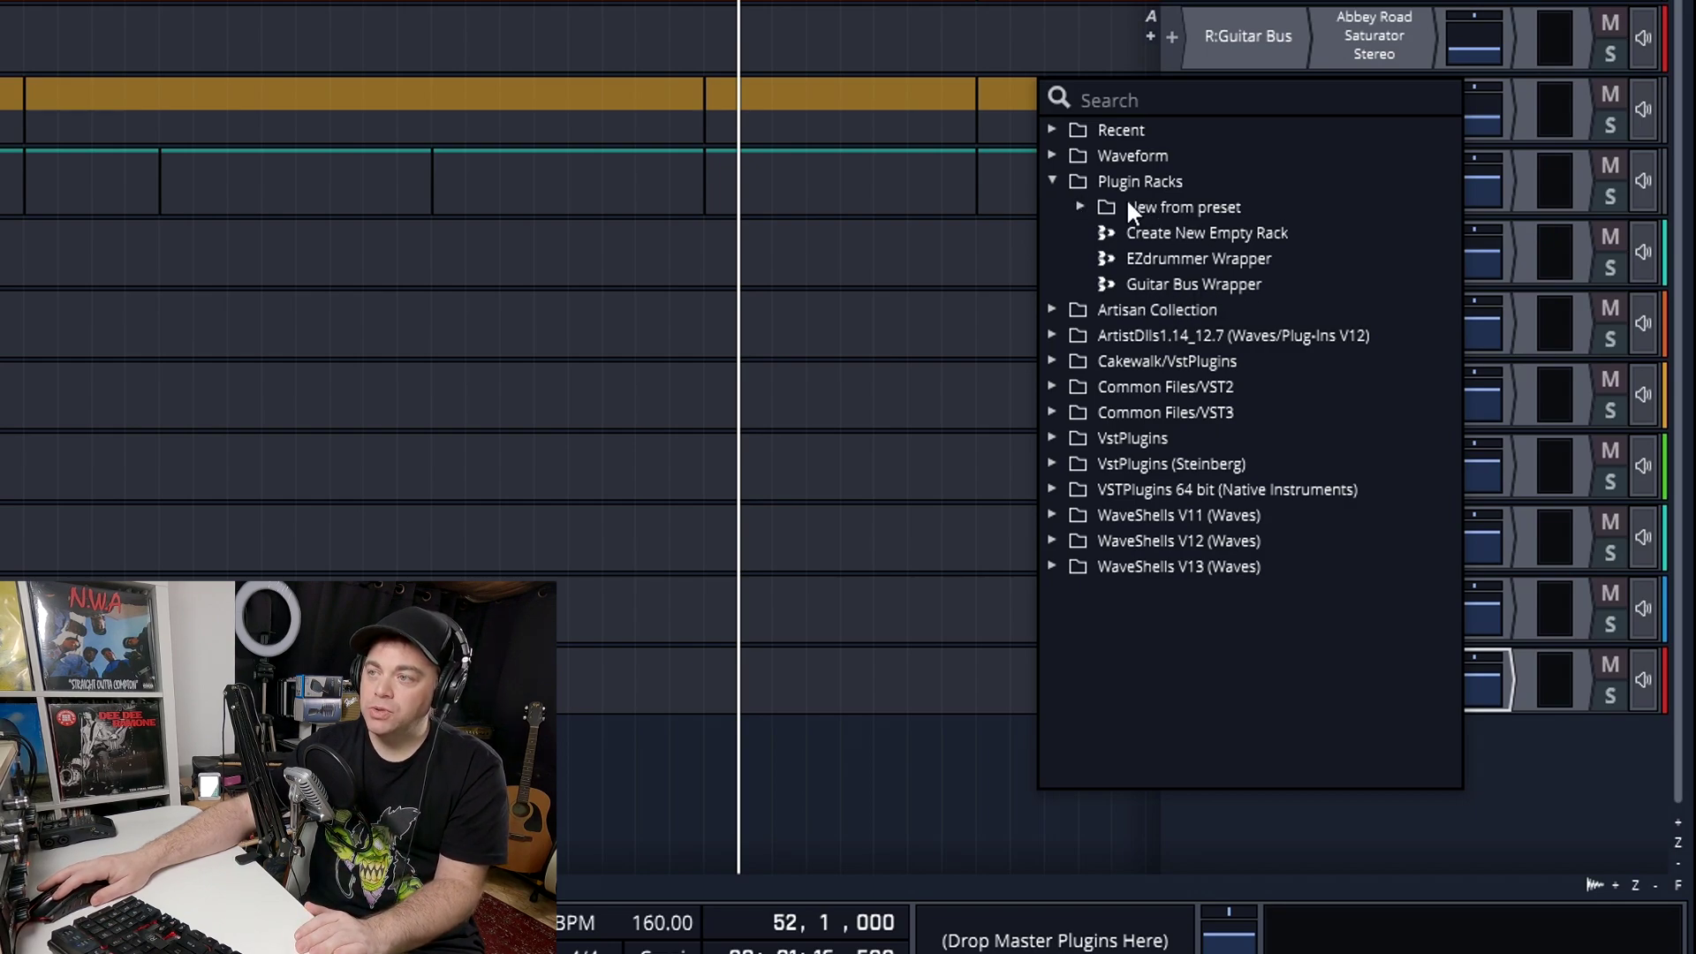
left_click(1081, 207)
scroll(1188, 618, "down", 15)
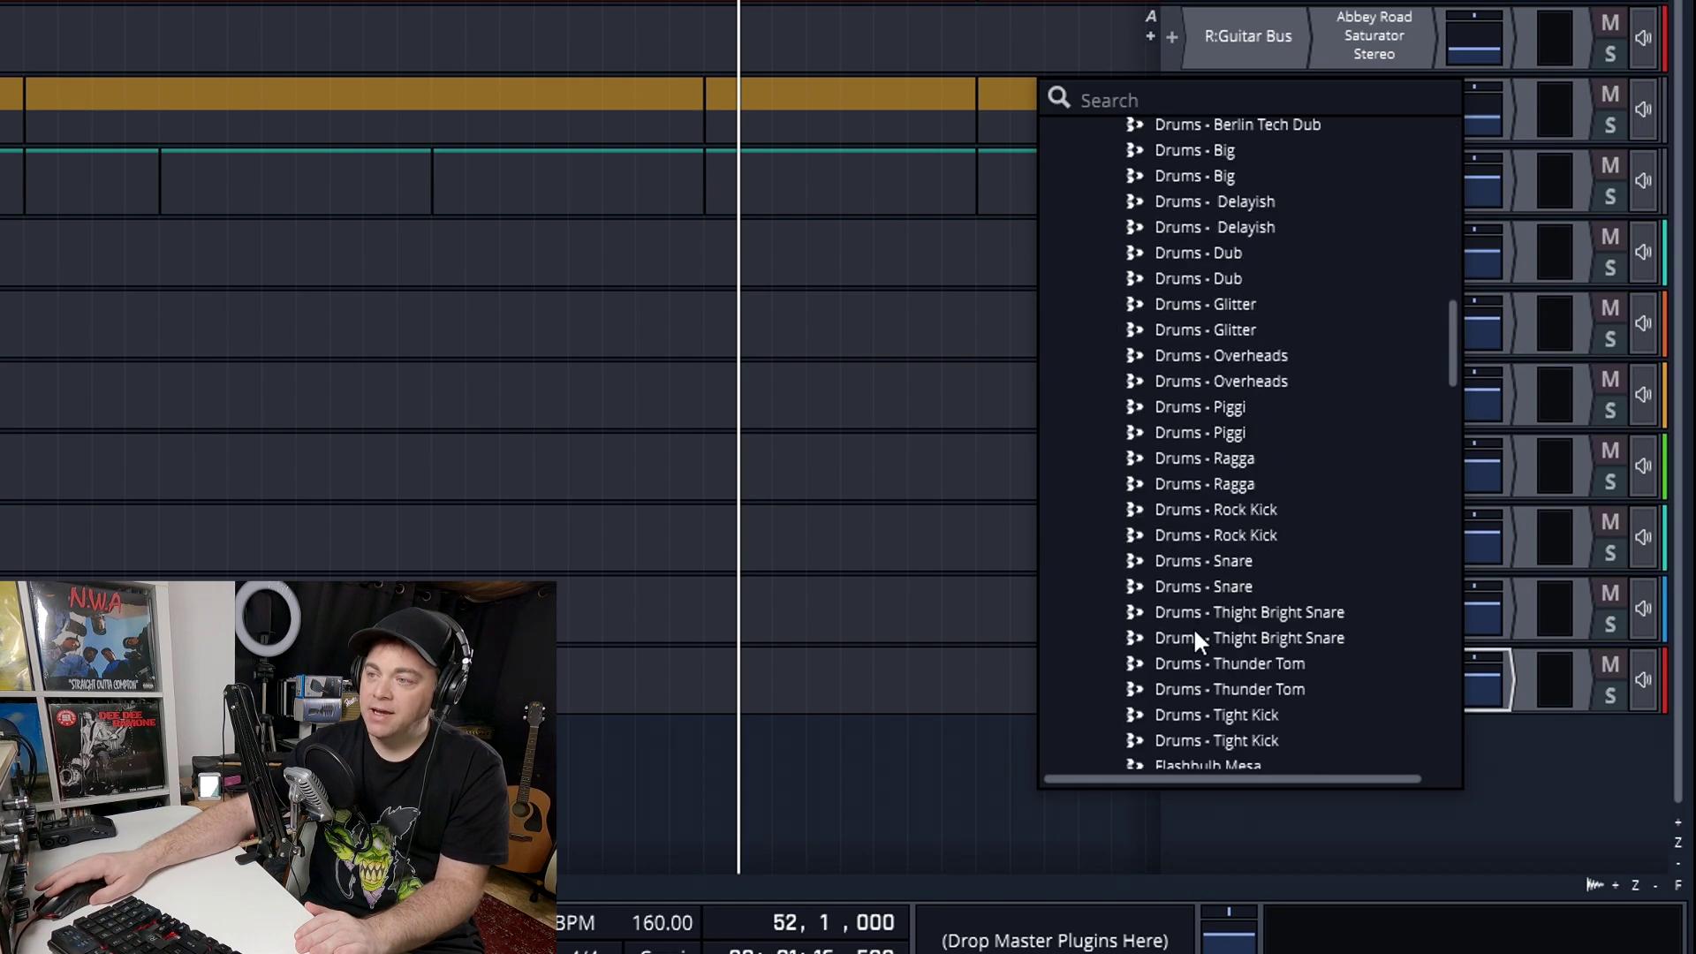
scroll(1290, 548, "up", 4)
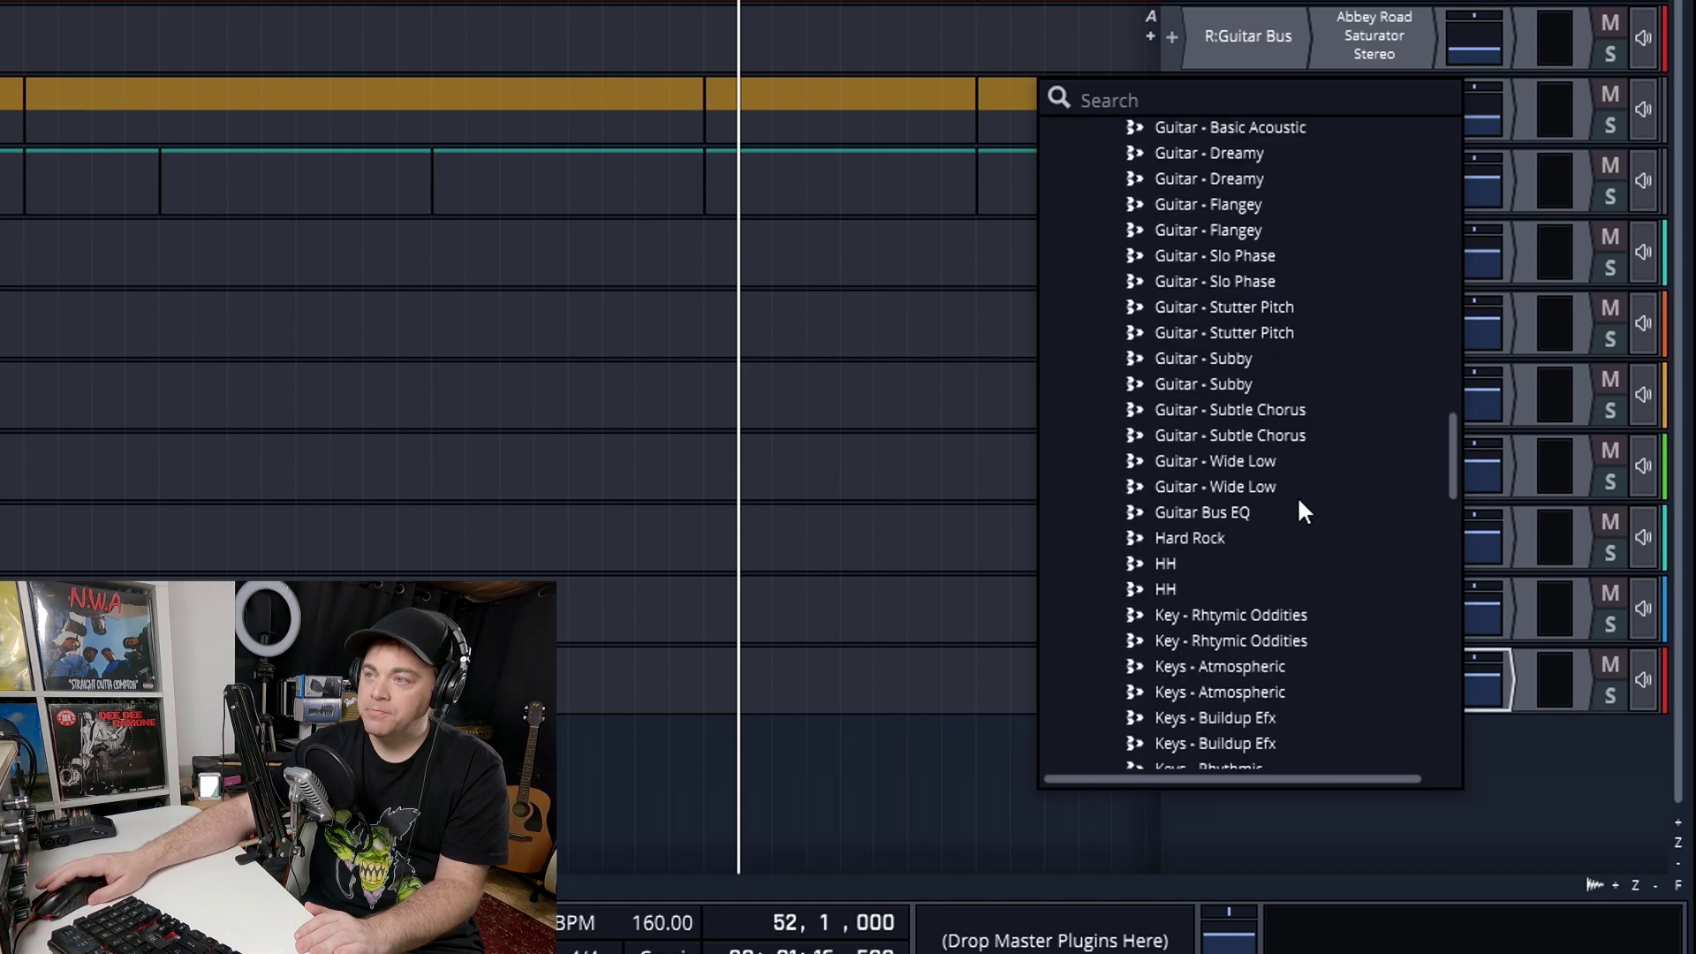
left_click(1198, 512)
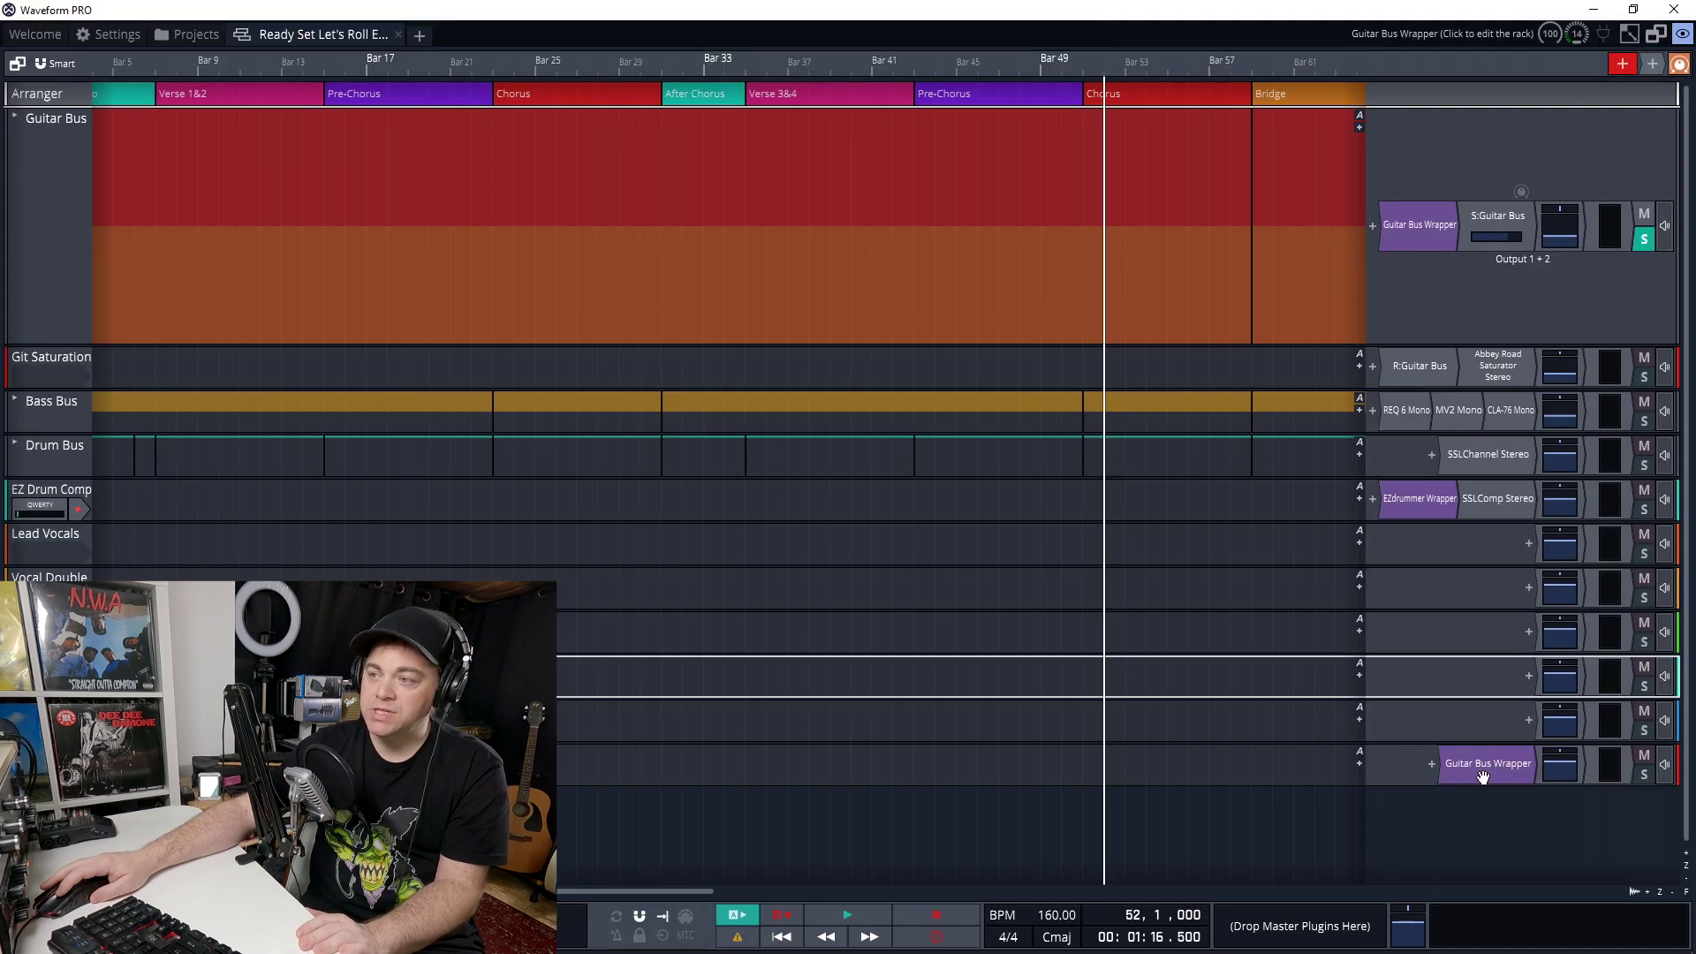
Open the loaded Guitar Bus Wrapper rack and view the REQ 6 and VEQ4 plugin windows.
double_click(1358, 682)
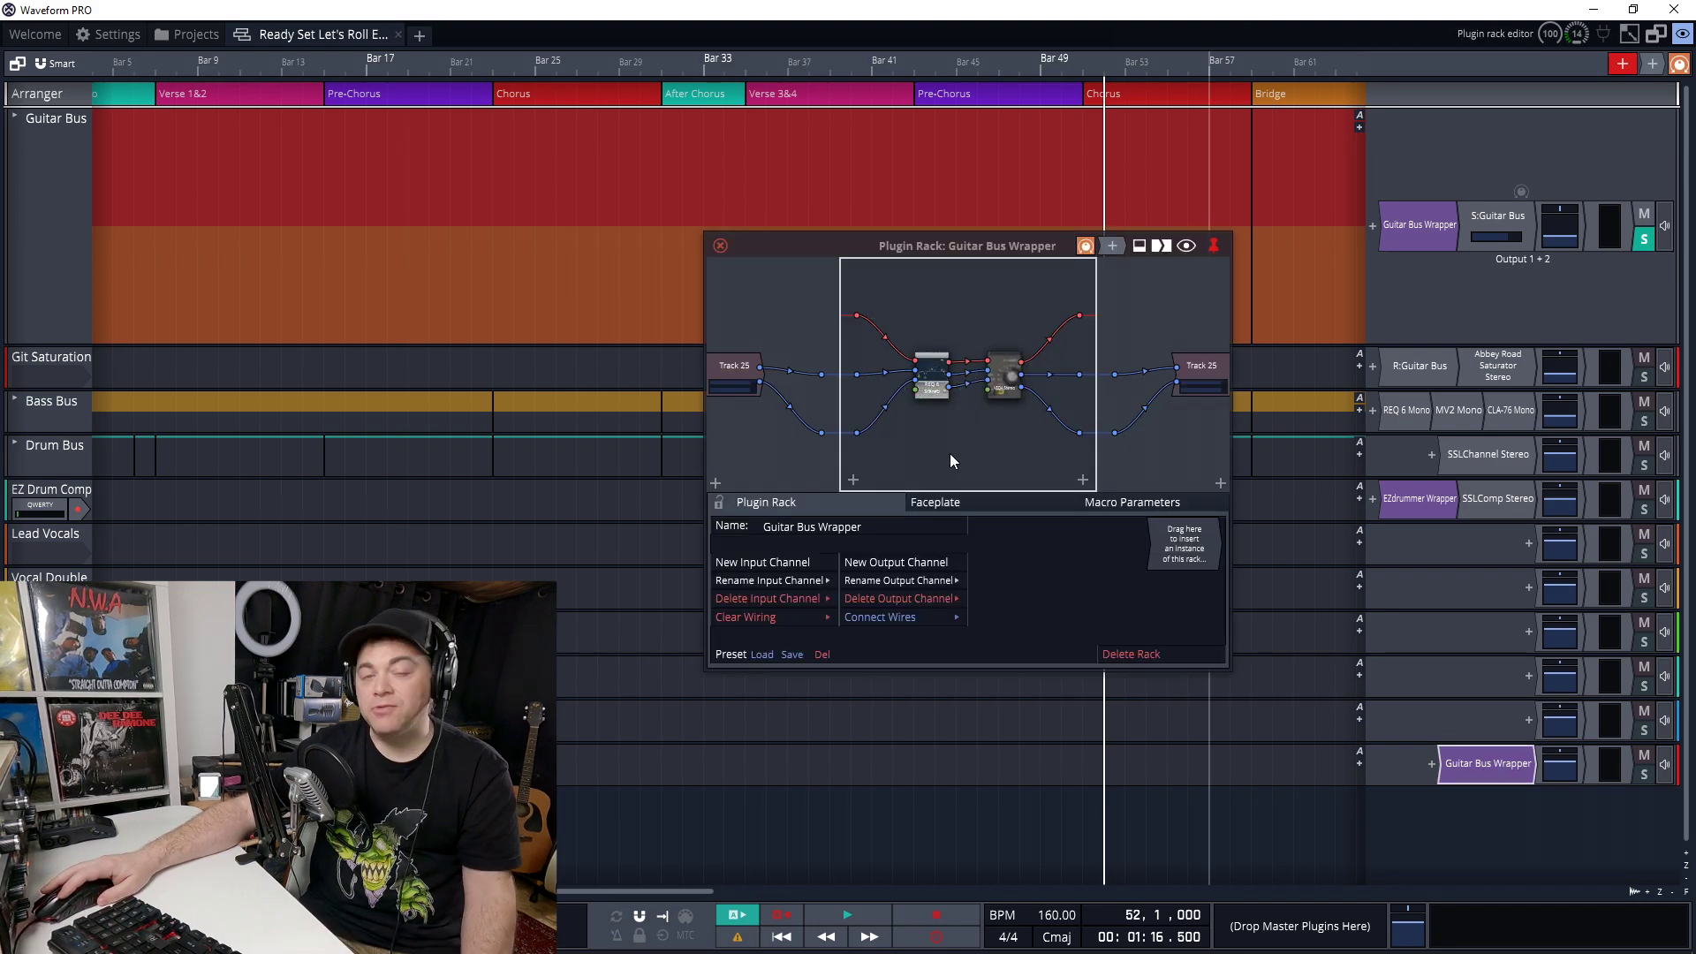
double_click(930, 380)
left_click_drag(1021, 310, 882, 306)
left_click(649, 307)
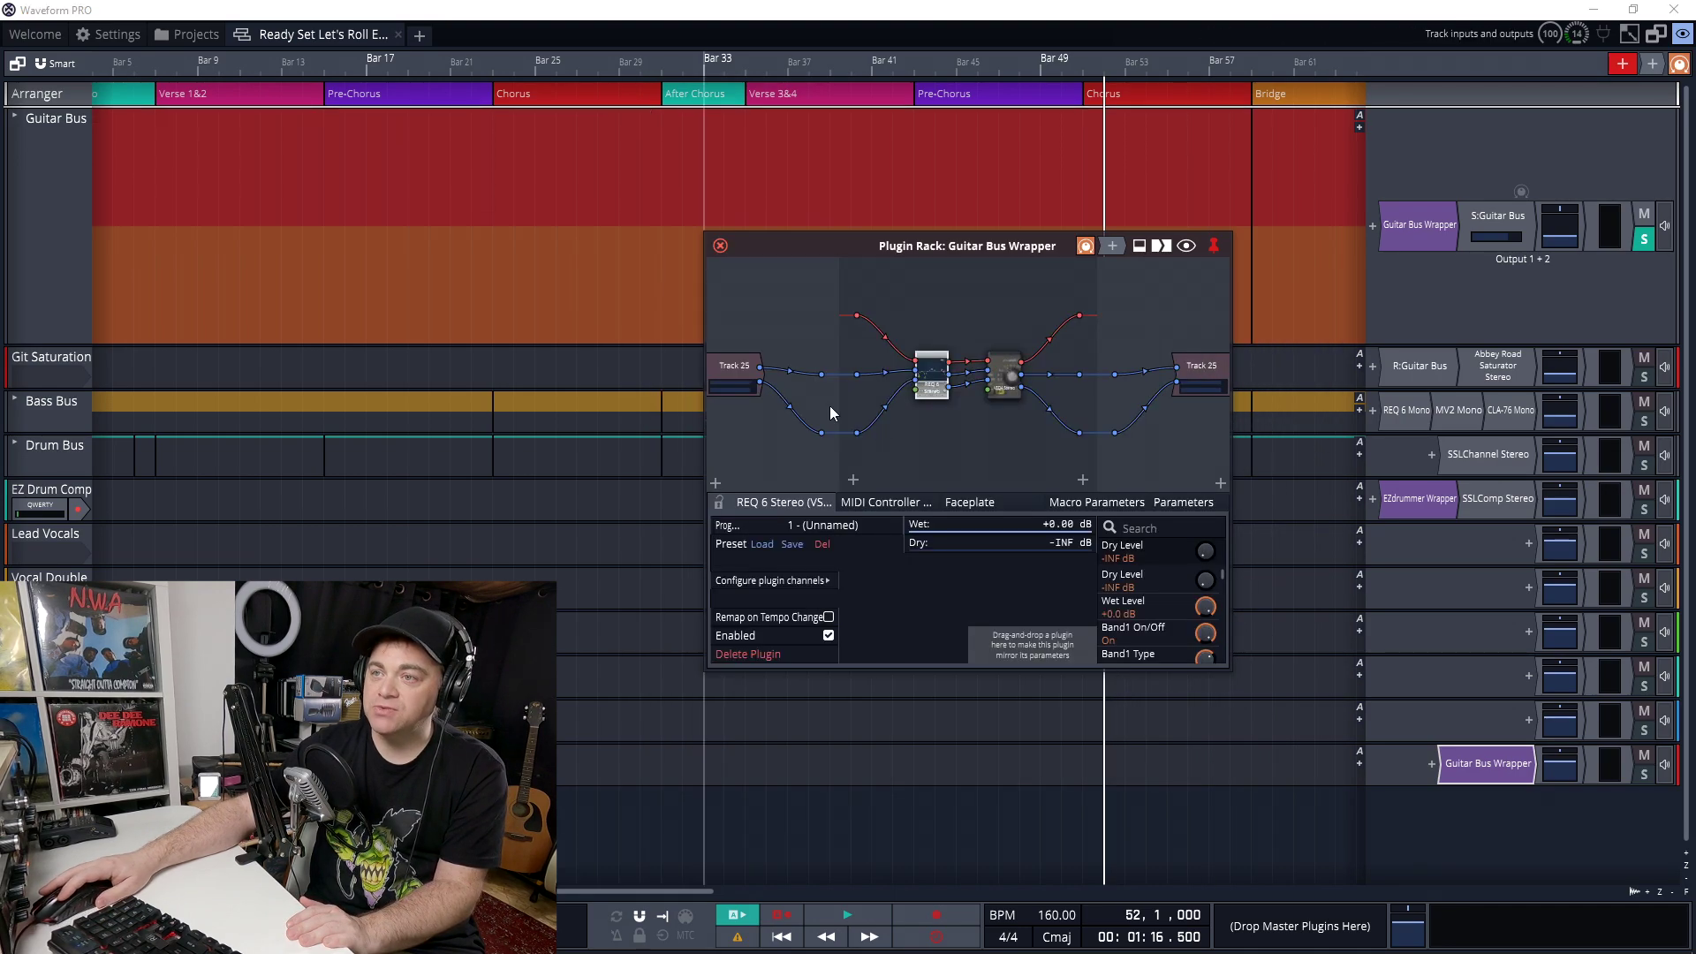
double_click(1003, 375)
left_click(595, 377)
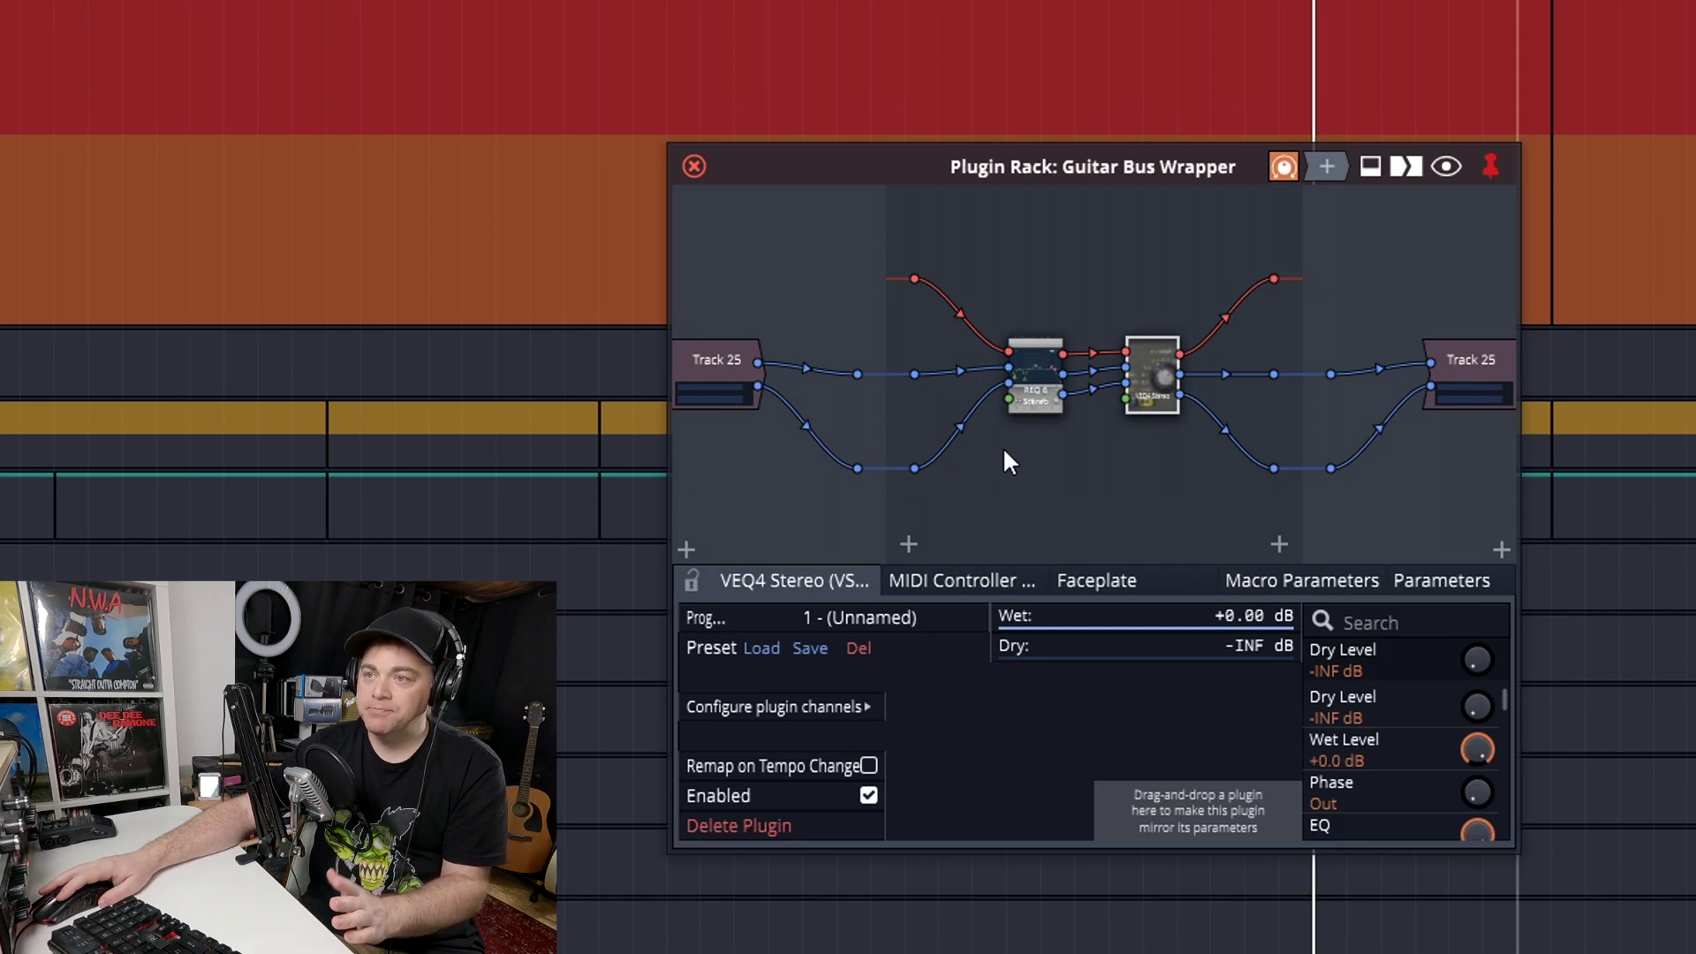
Search 'cla' from the rack's Add plugin option and drop CLA-76 Stereo onto the canvas.
right_click(1198, 497)
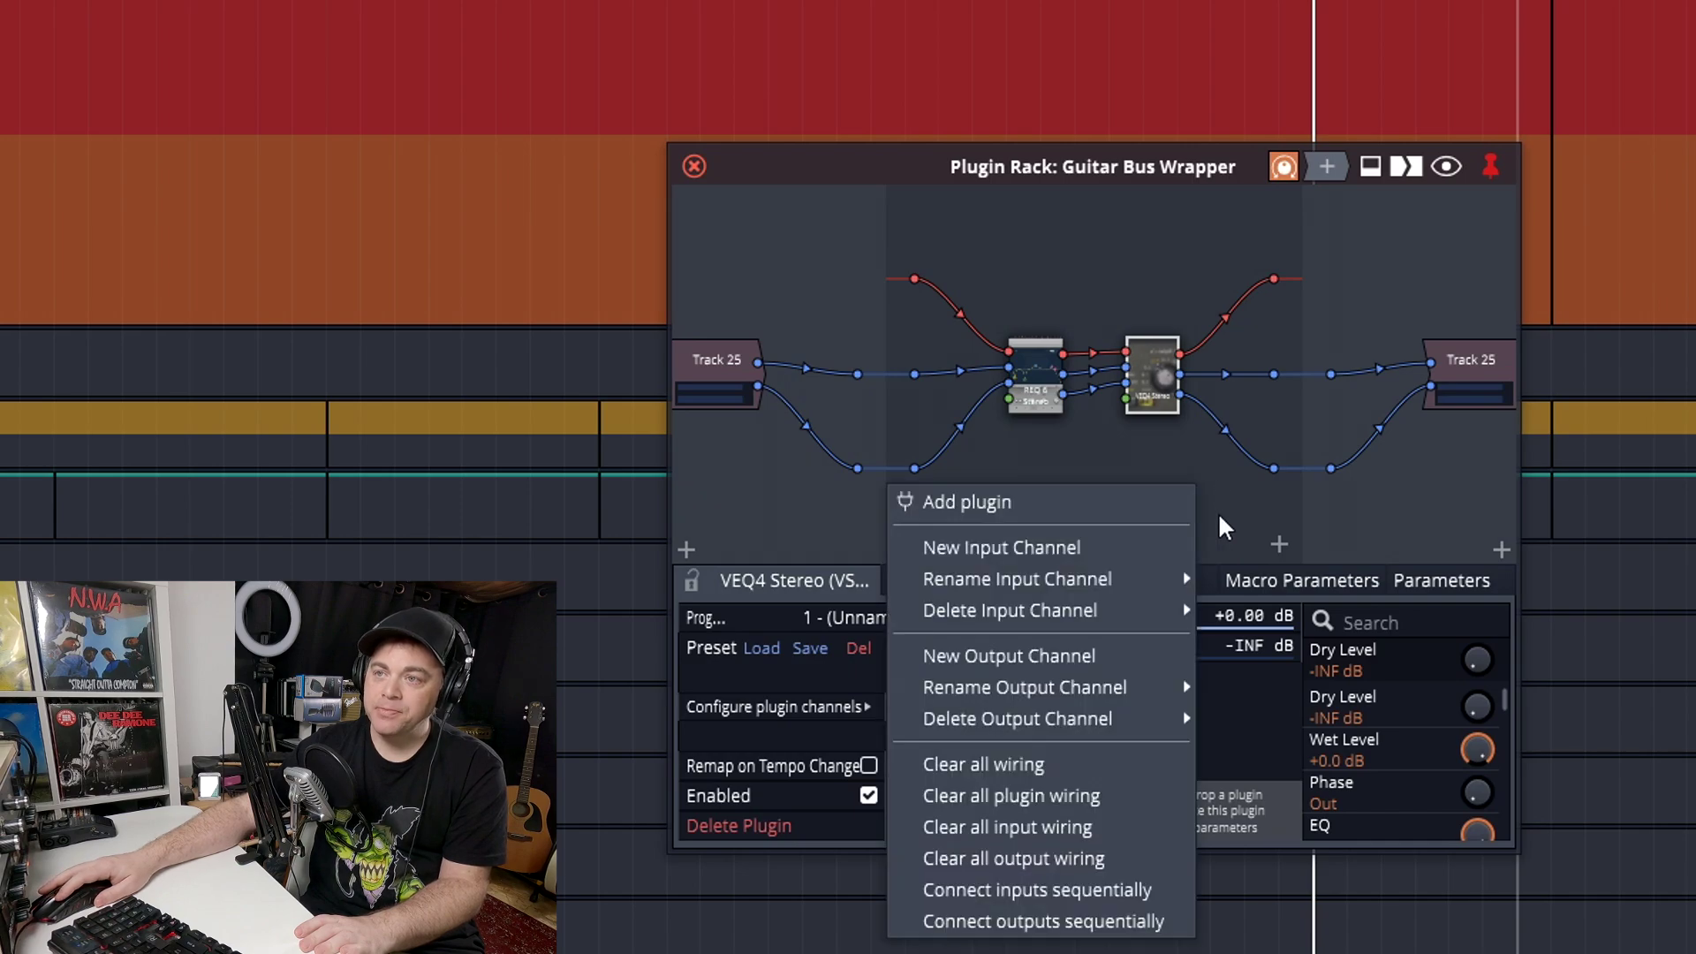
right_click(1220, 518)
left_click(1074, 513)
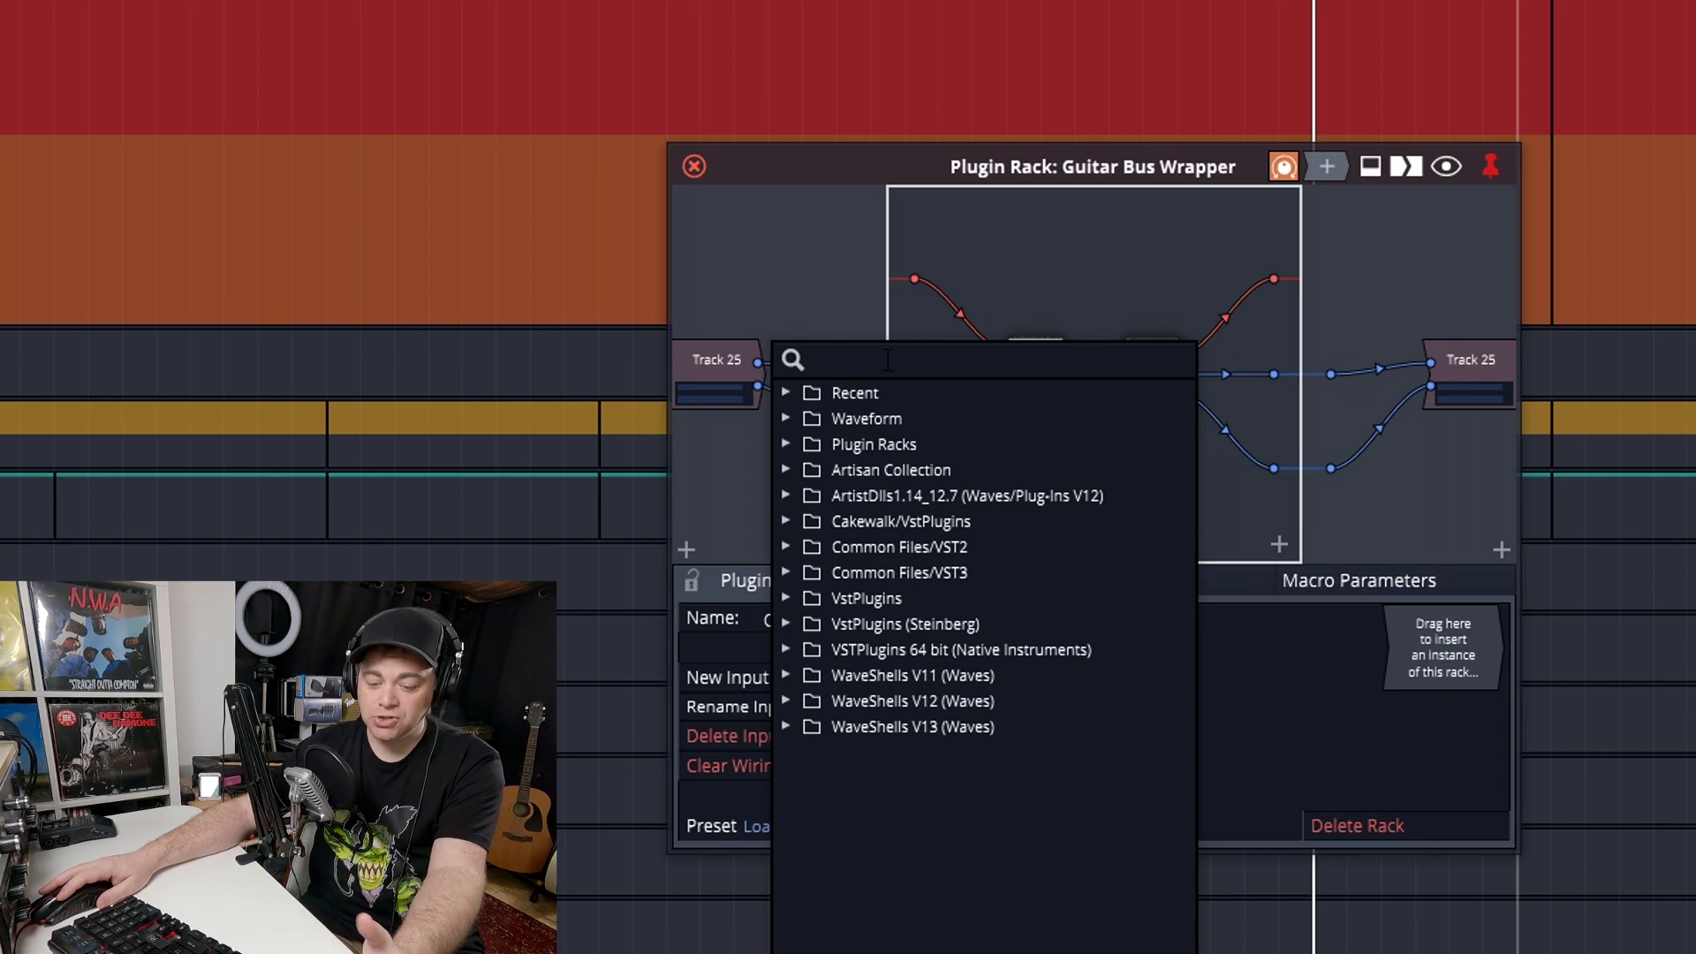
type("cl")
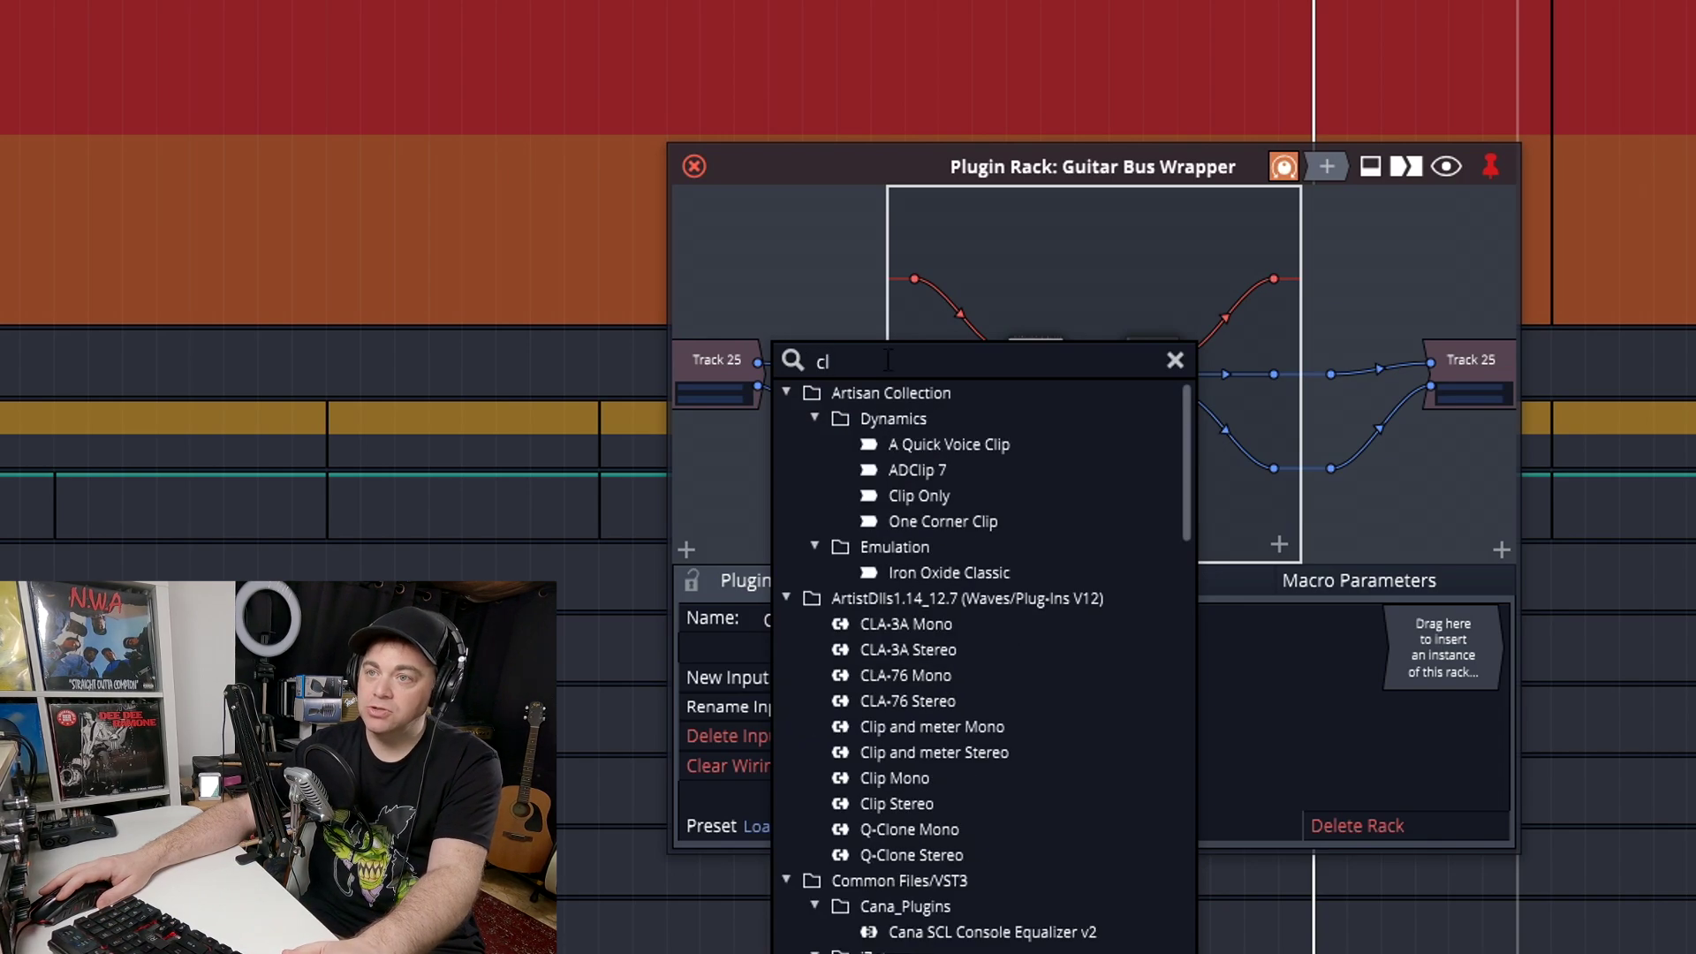
type("a")
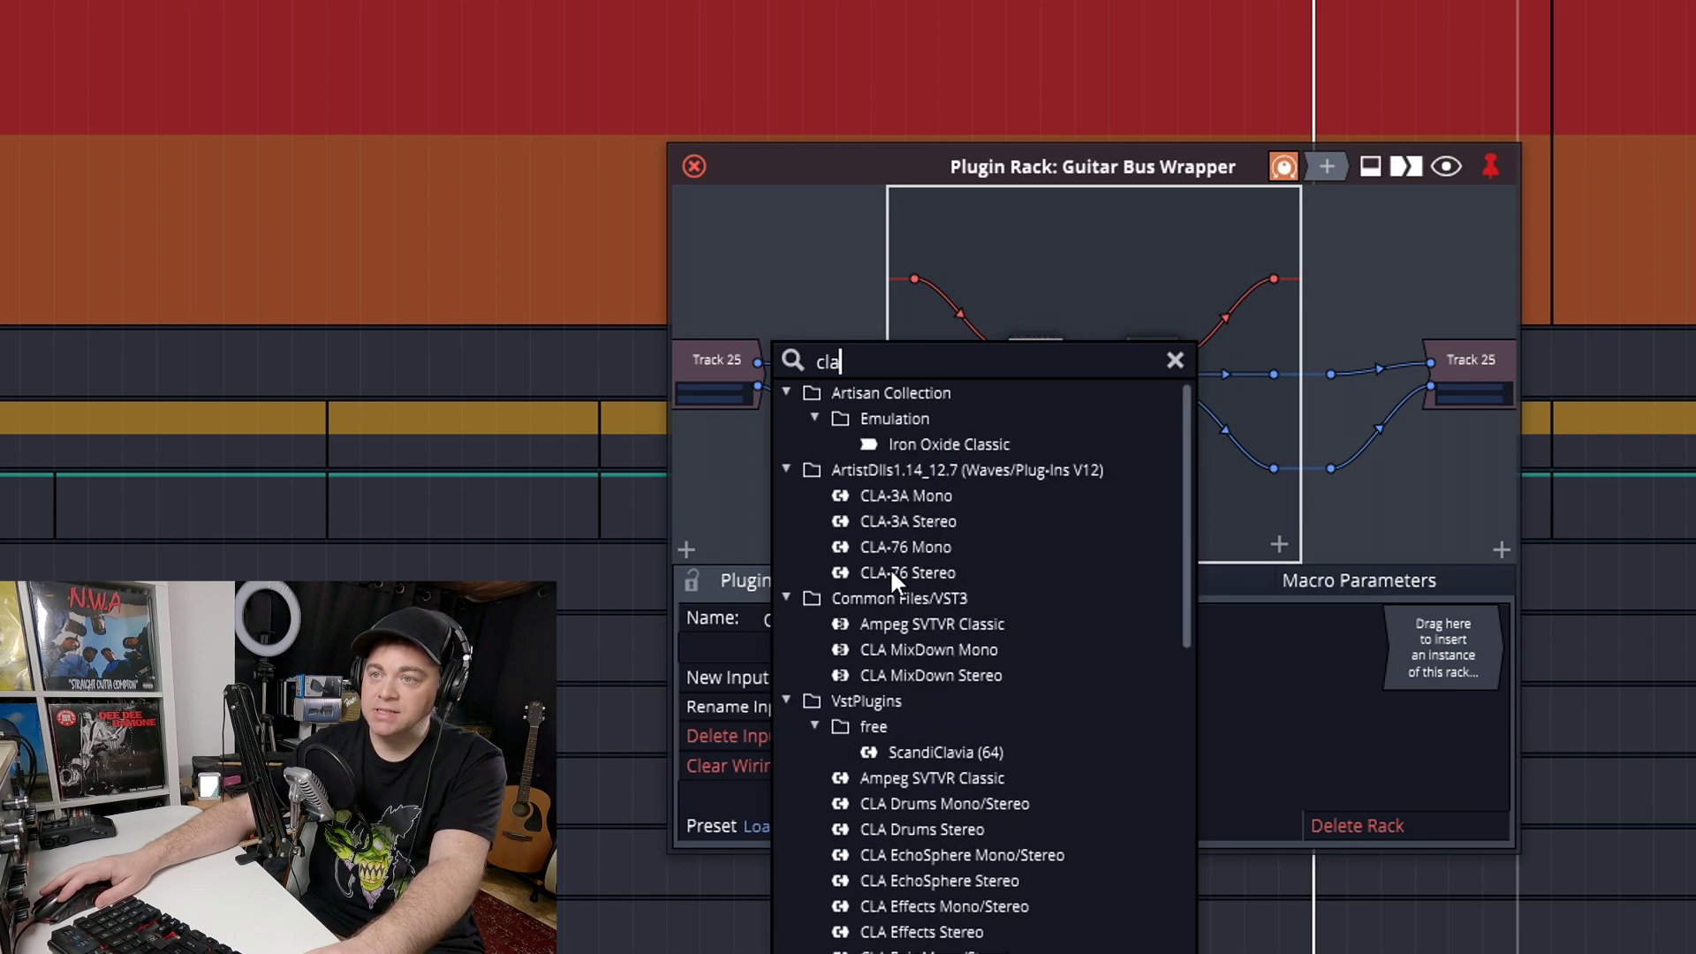
left_click_drag(889, 569, 1117, 508)
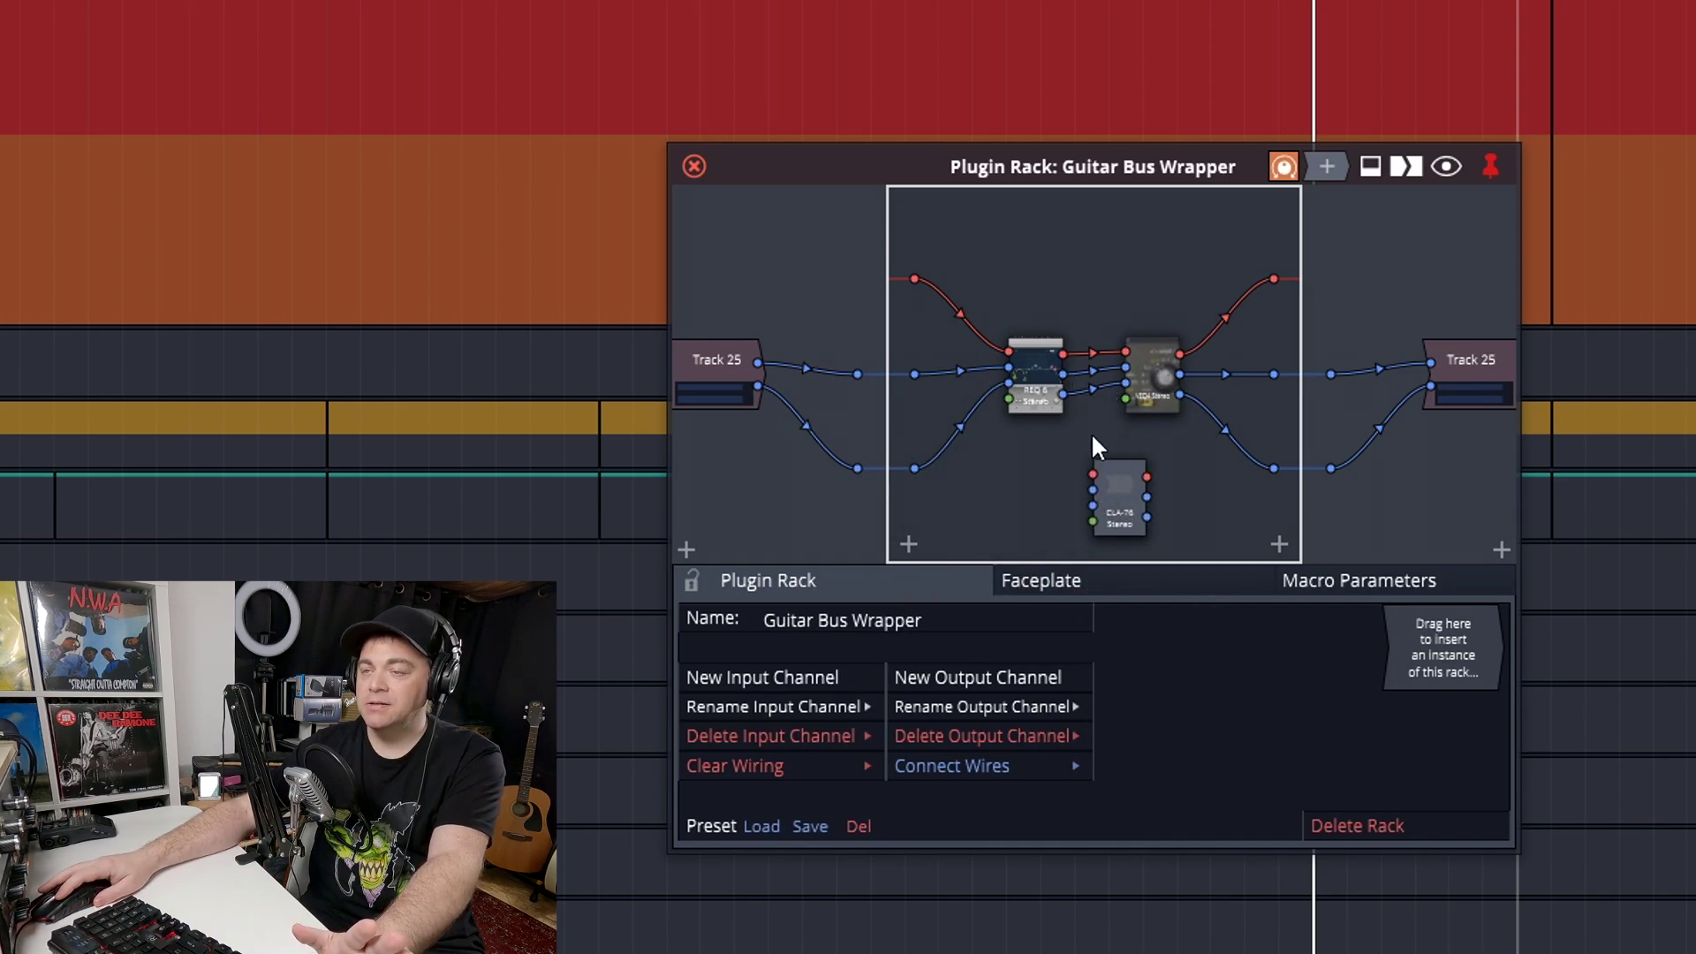
Shift REQ 6 and VEQ4 left and place the CLA-76 node right of VEQ4.
left_click_drag(1121, 508, 1170, 530)
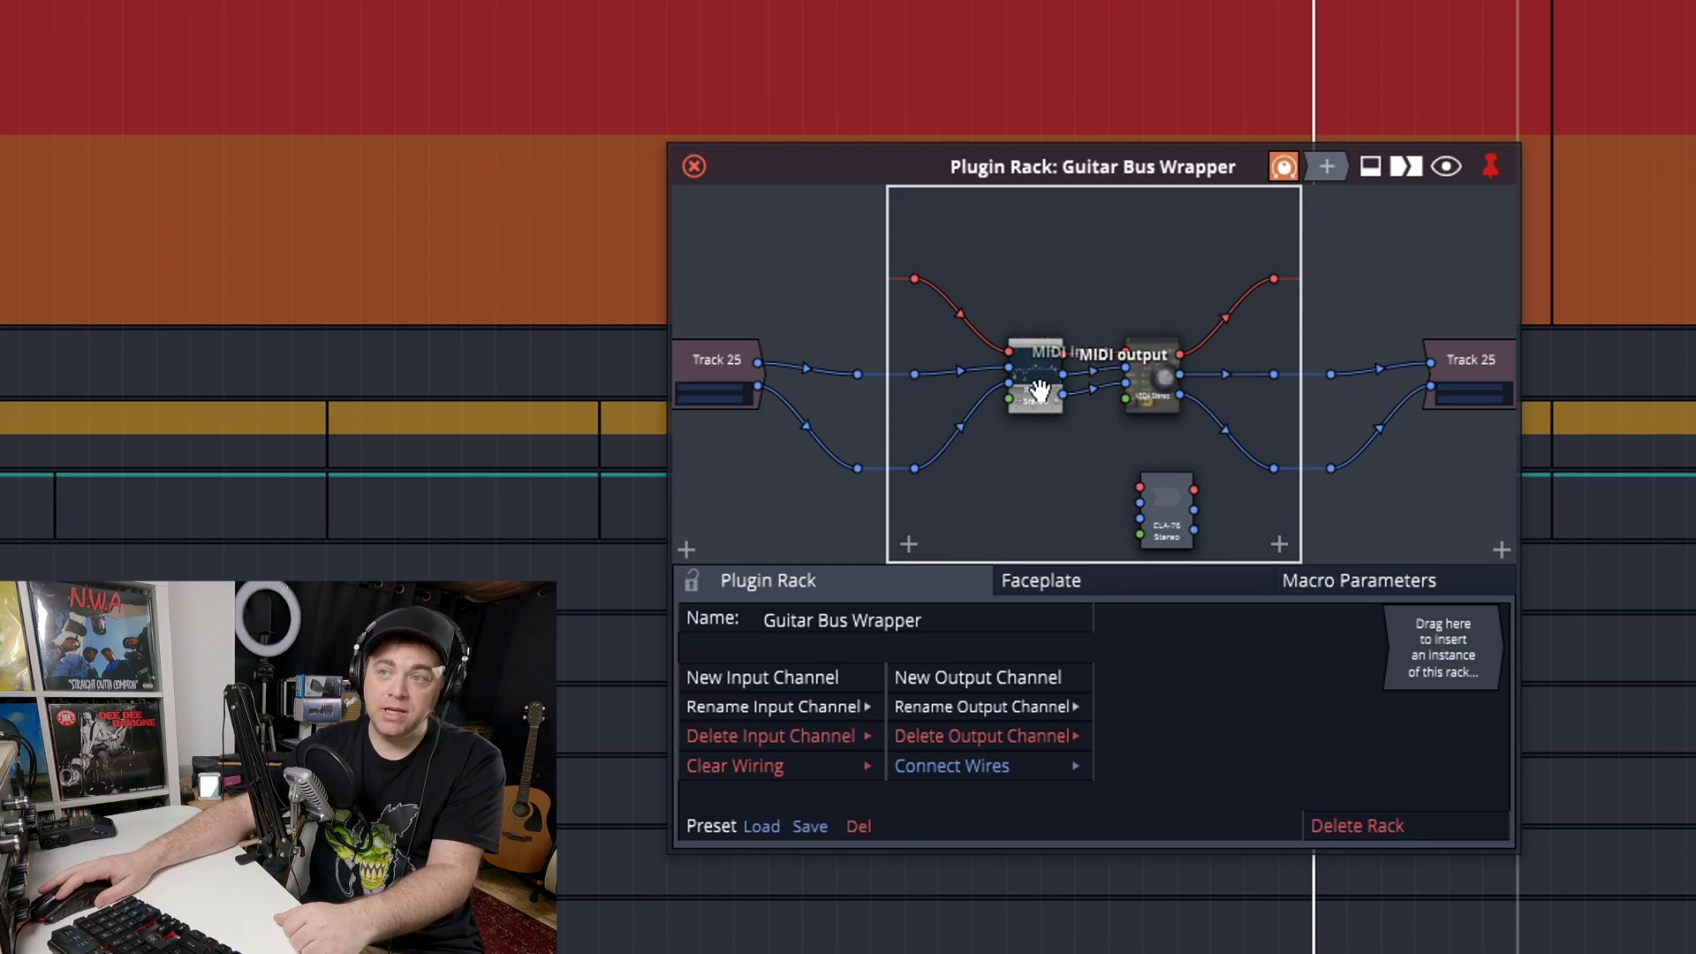
left_click_drag(1040, 390, 979, 390)
left_click_drag(1151, 389, 1077, 383)
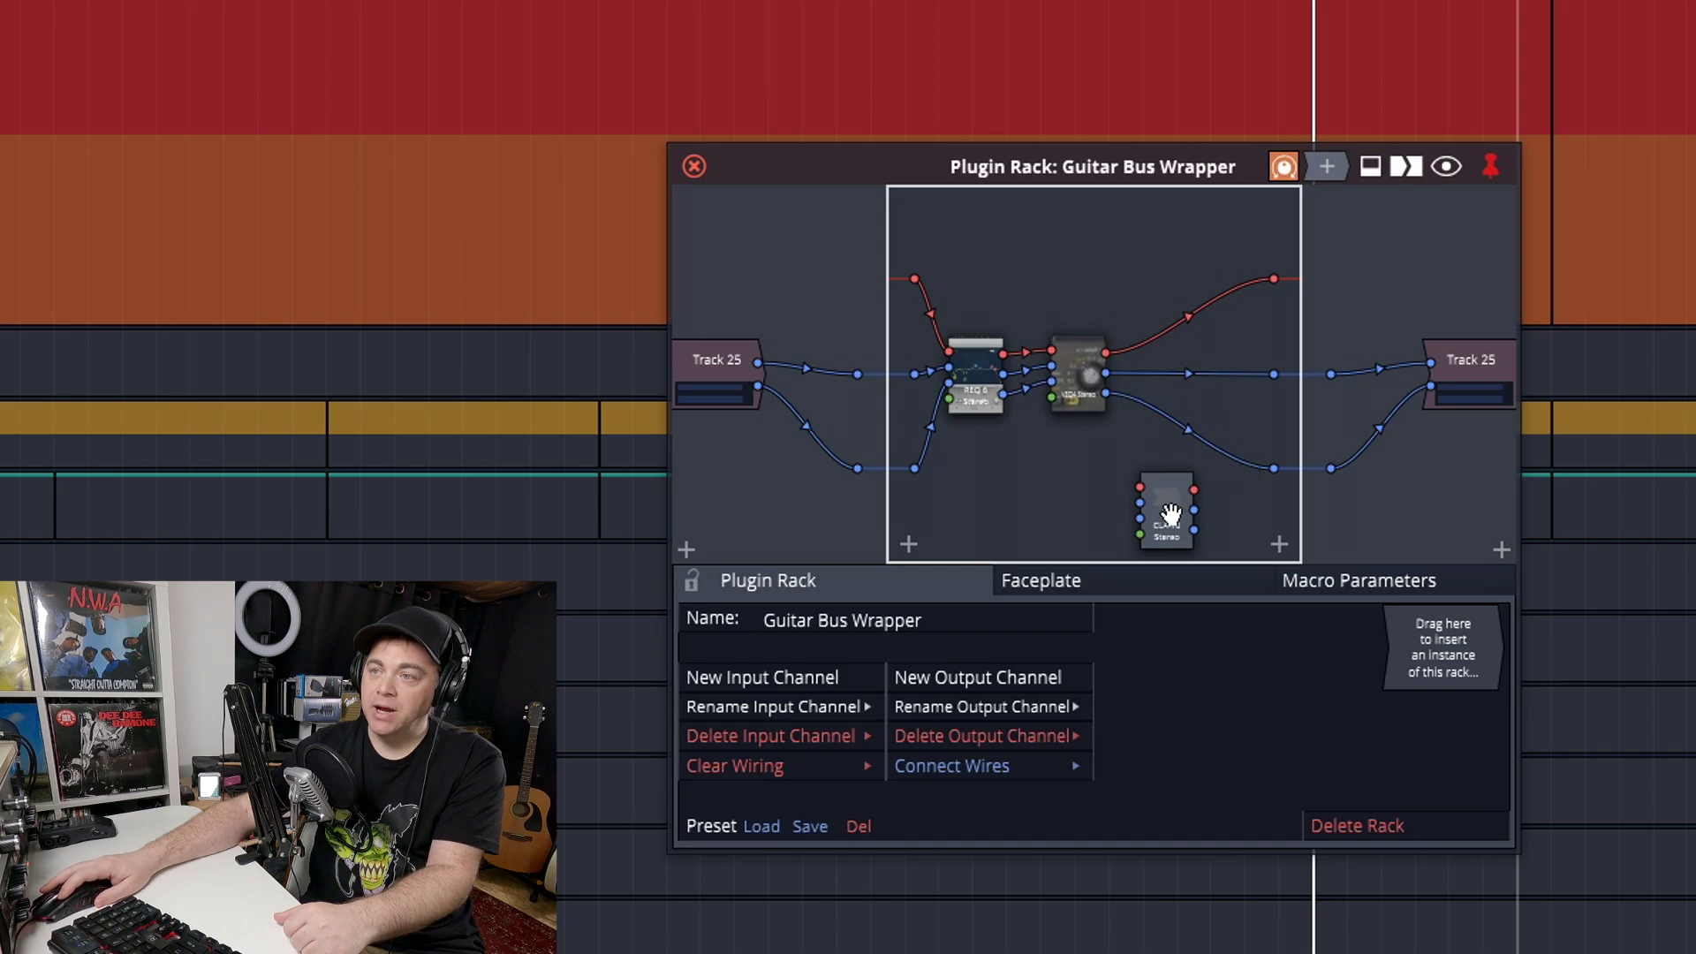
left_click_drag(1171, 515, 1237, 318)
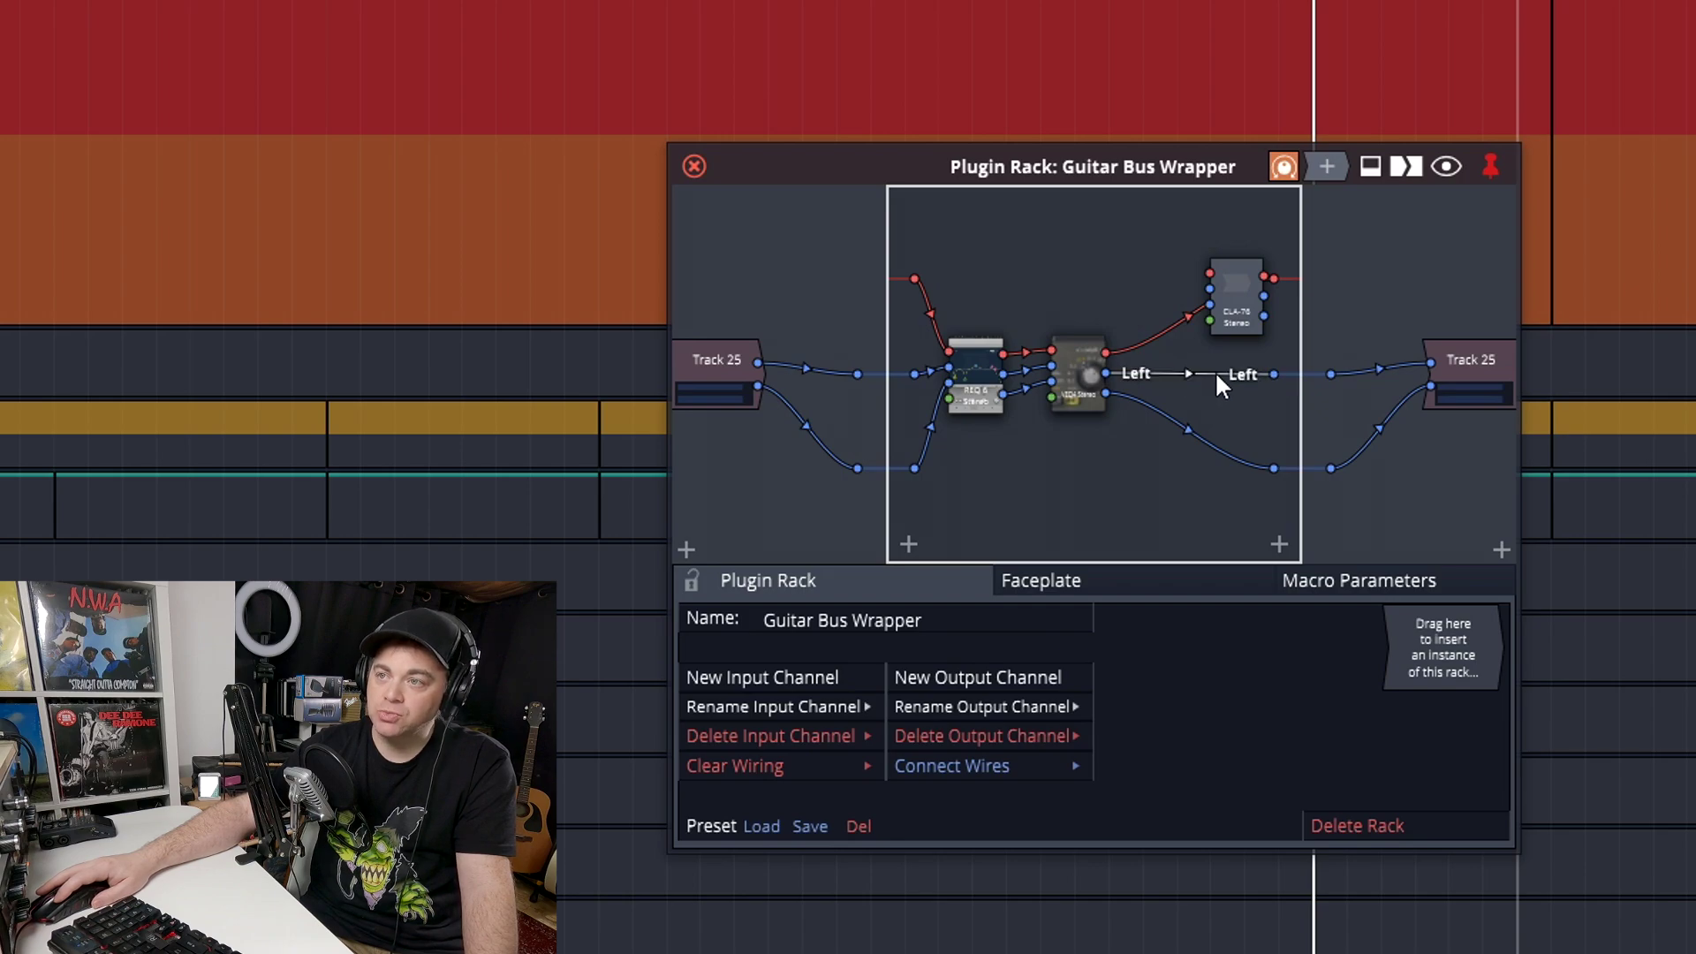
Reroute VEQ4's left and right outputs into the CLA-76 and position it before the outputs.
left_click_drag(1214, 369, 1206, 283)
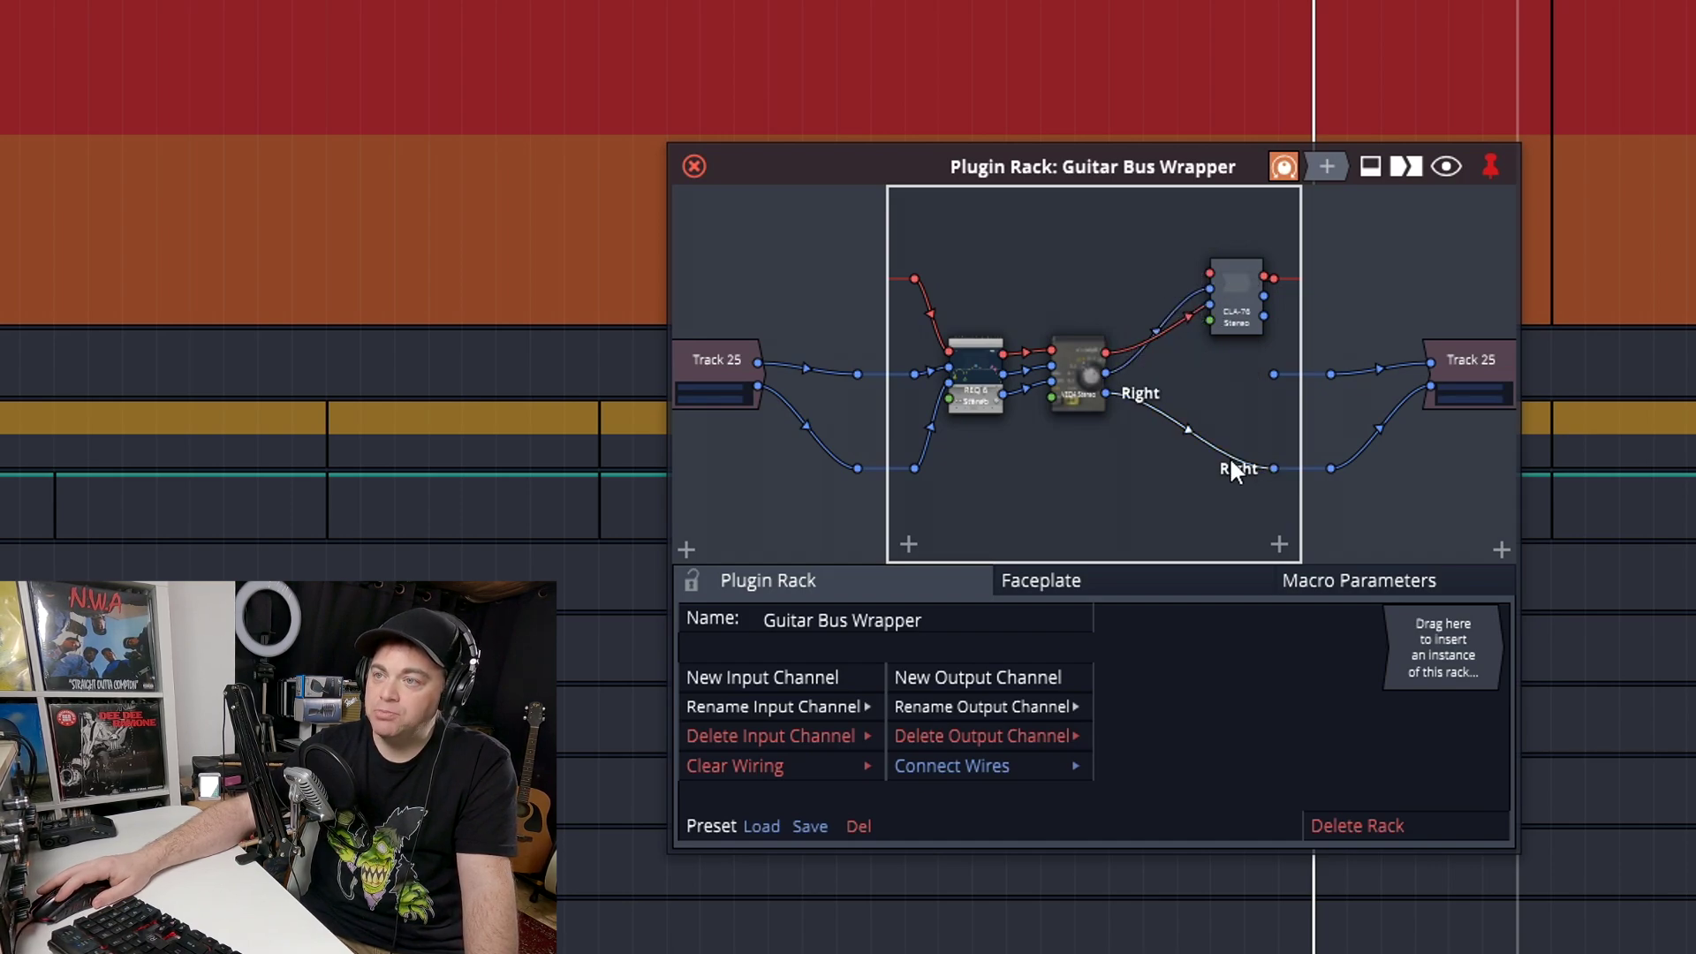
left_click_drag(1231, 459, 1207, 302)
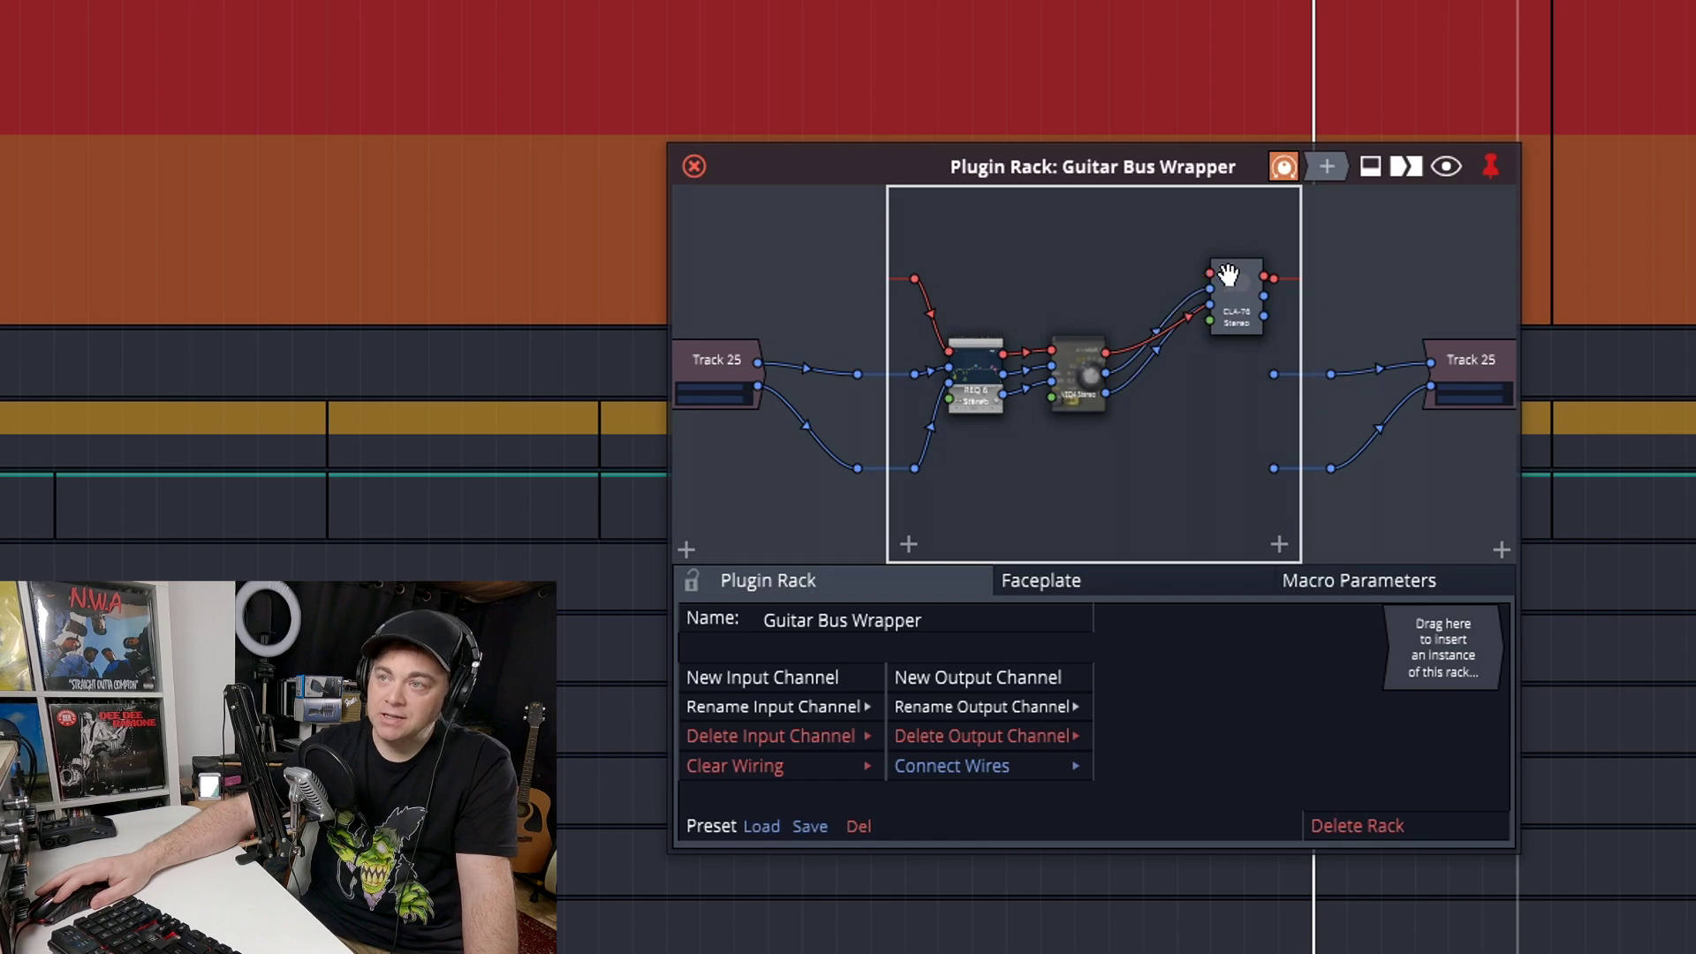
left_click_drag(1228, 274, 1188, 382)
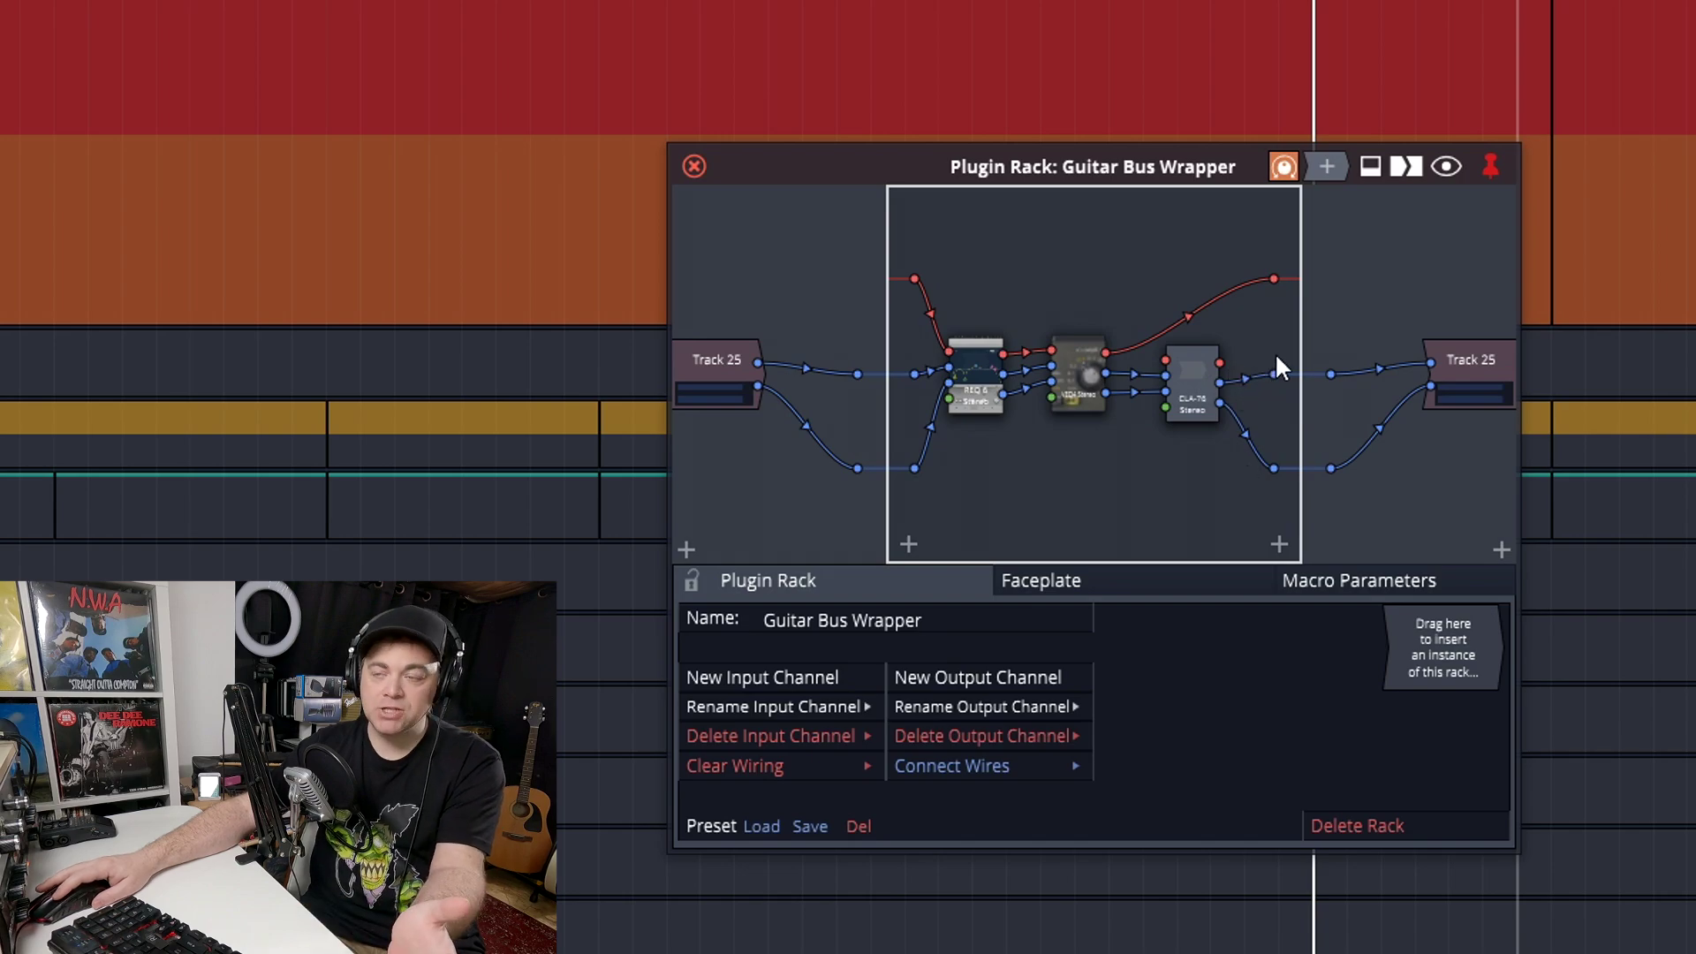
left_click_drag(1199, 386, 1216, 419)
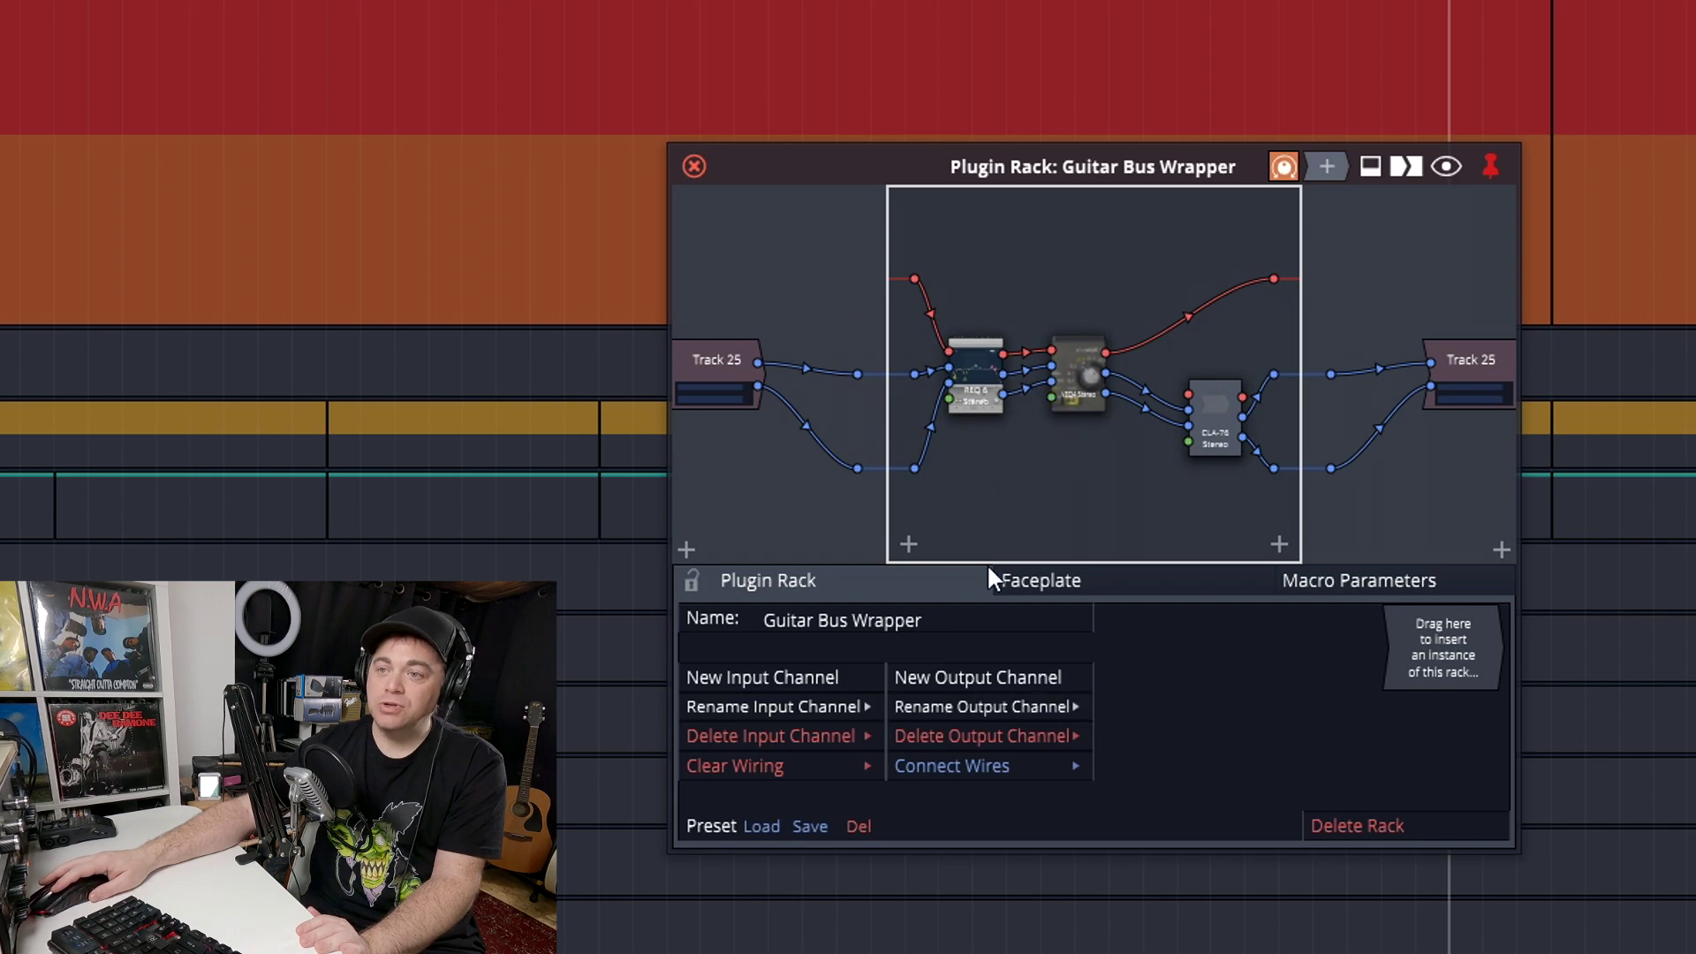
Clear all rack input wiring, then rewire Track 25's left and right inputs into the rack.
left_click(768, 774)
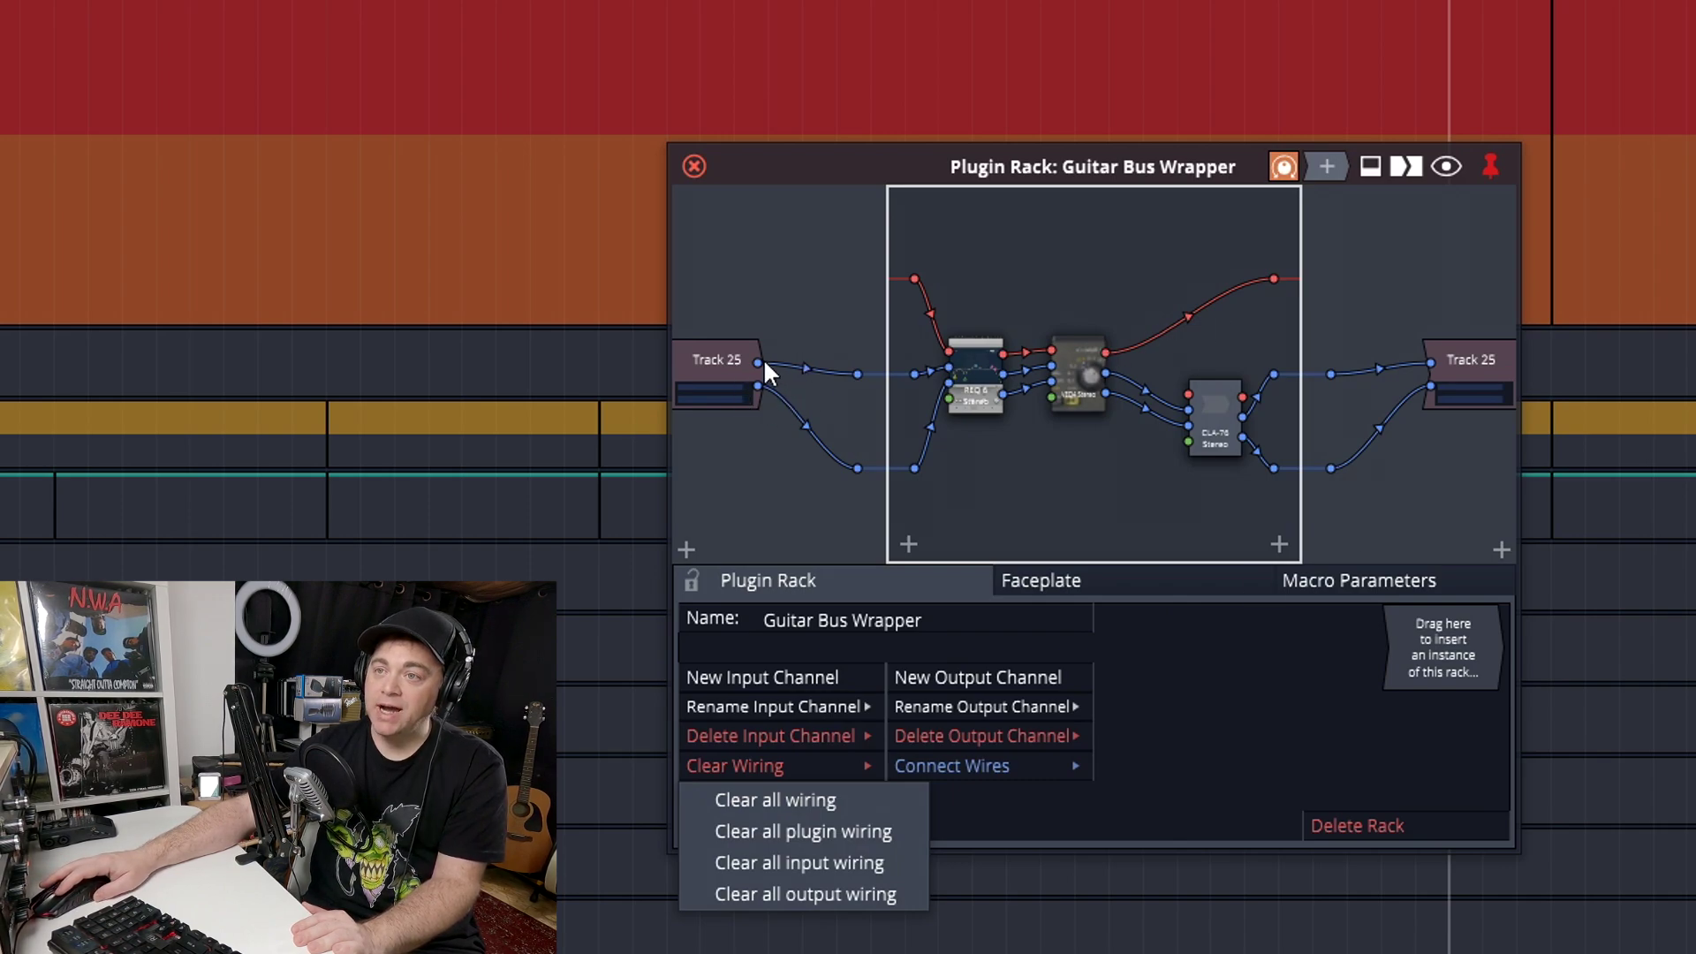
left_click(779, 859)
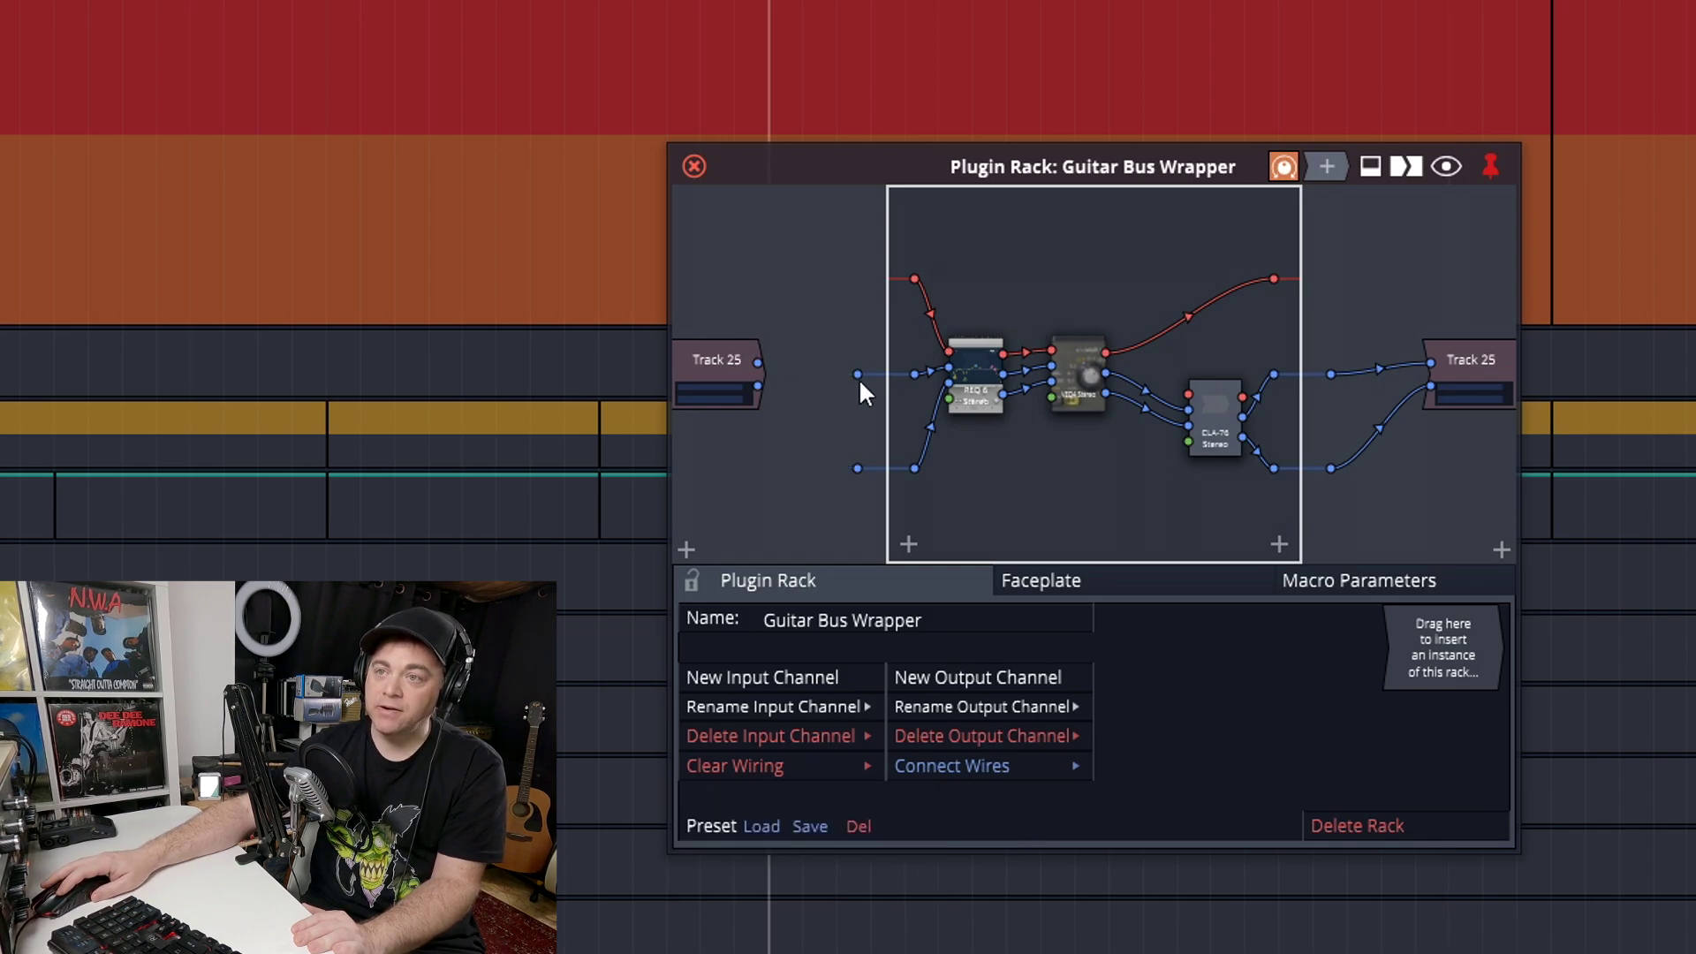
left_click_drag(774, 371, 757, 362)
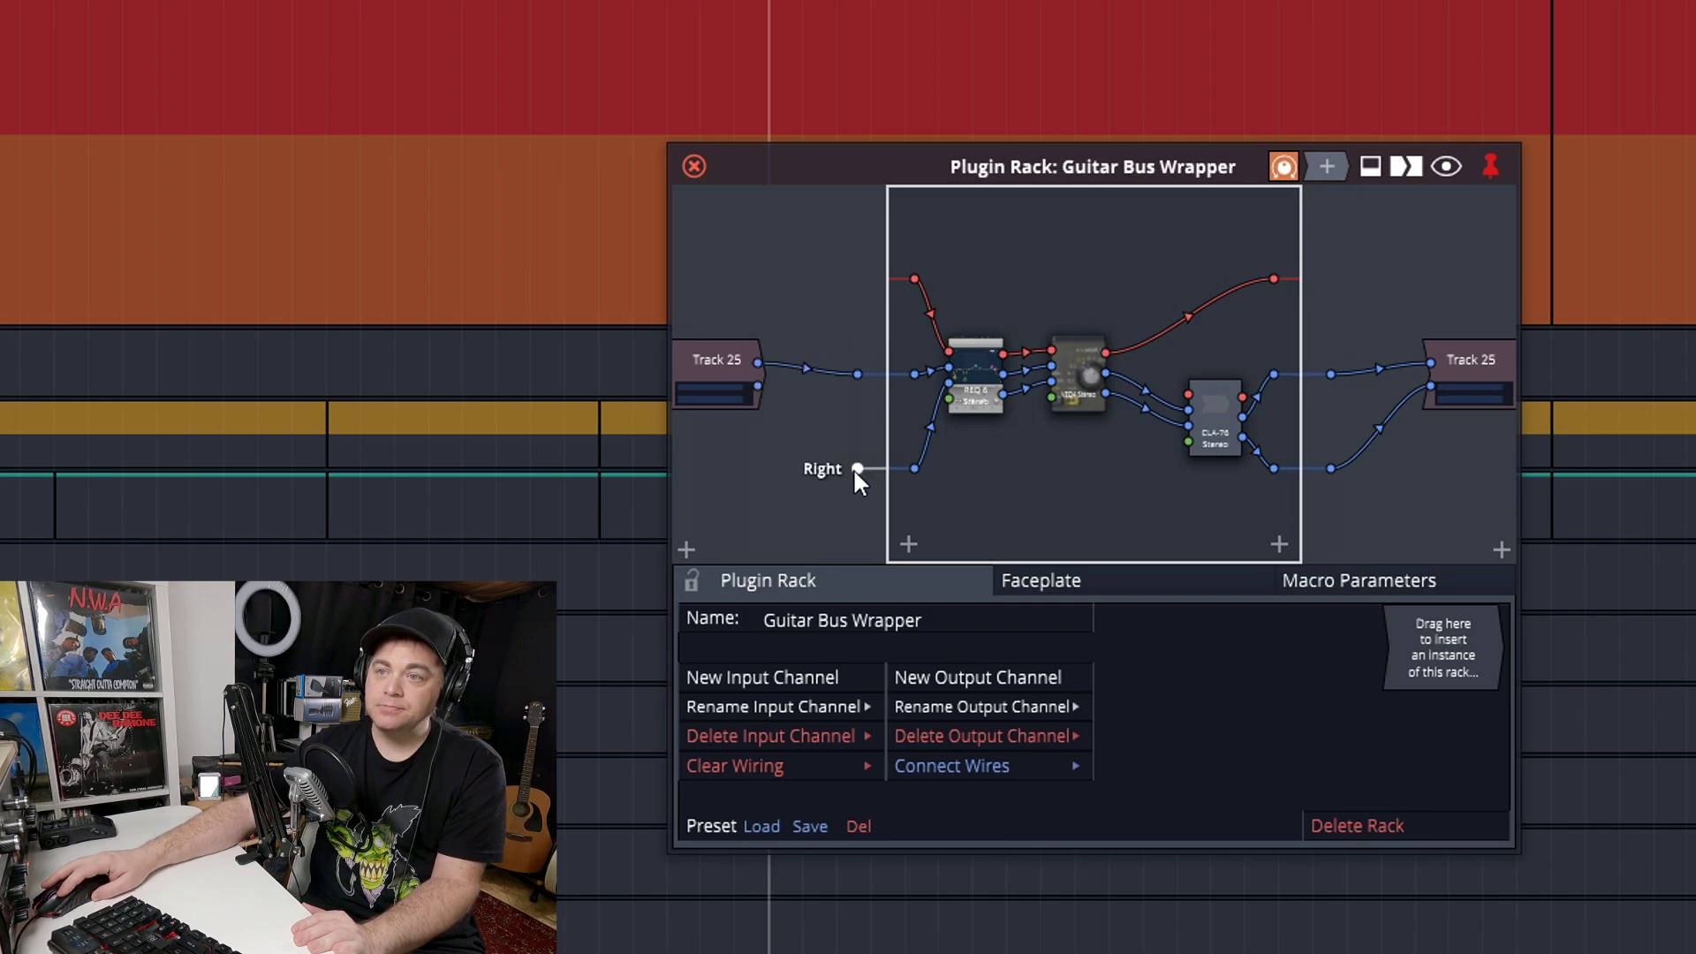
left_click_drag(857, 468, 759, 386)
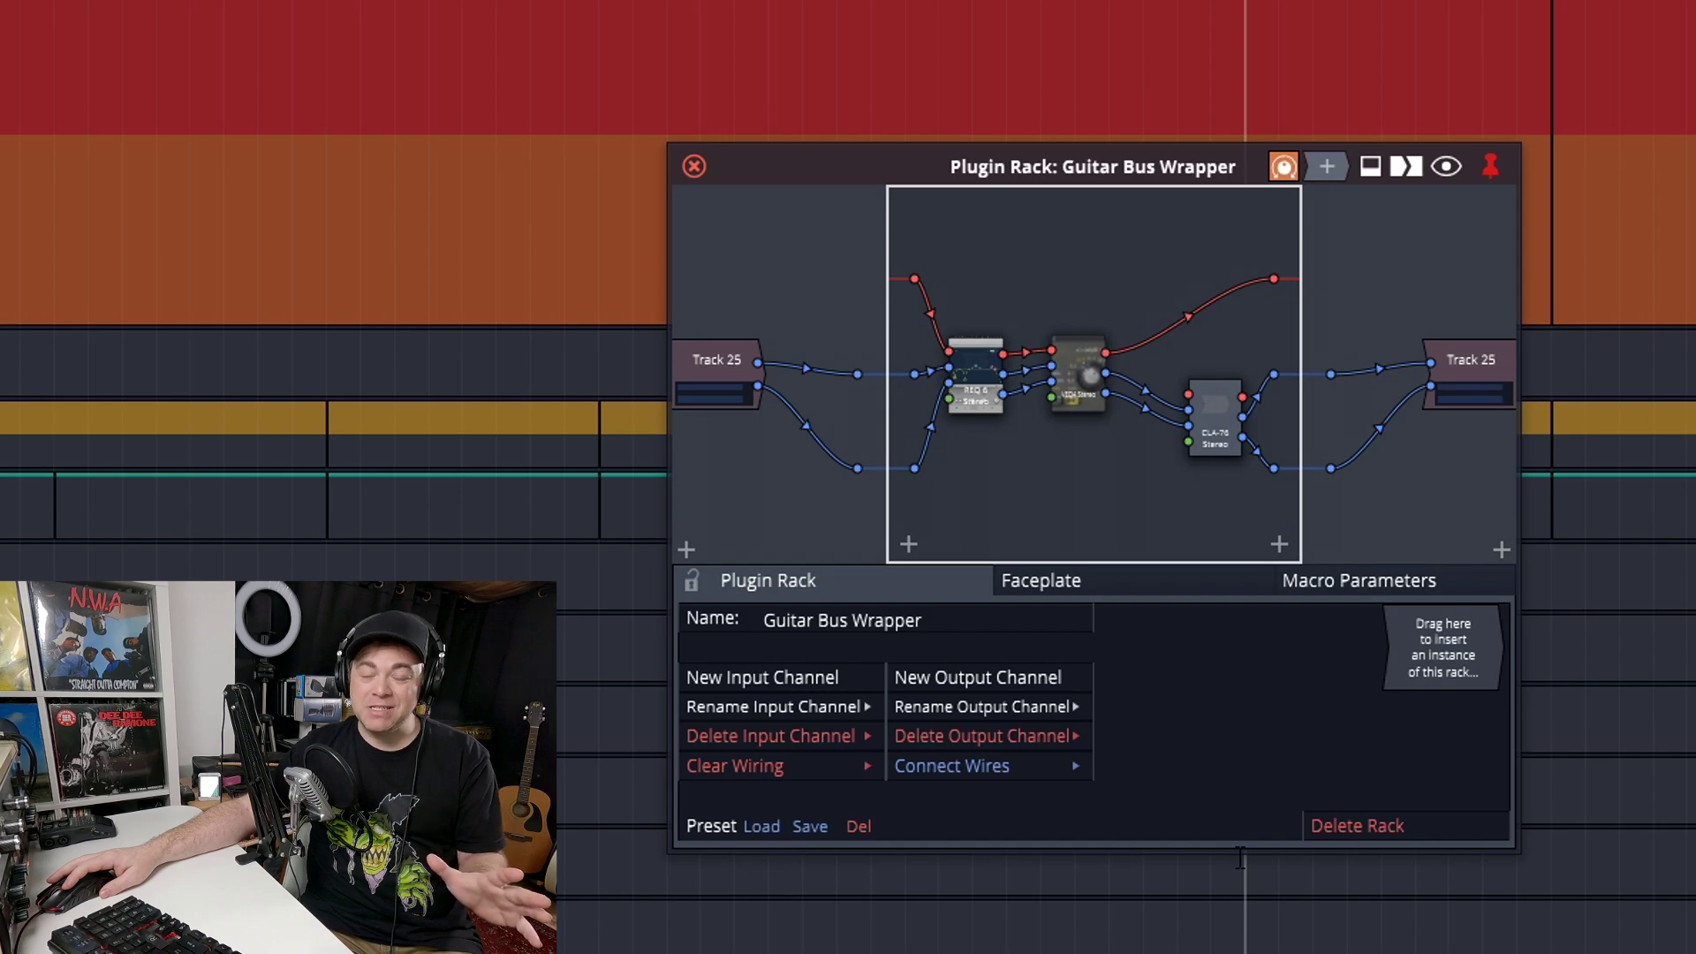